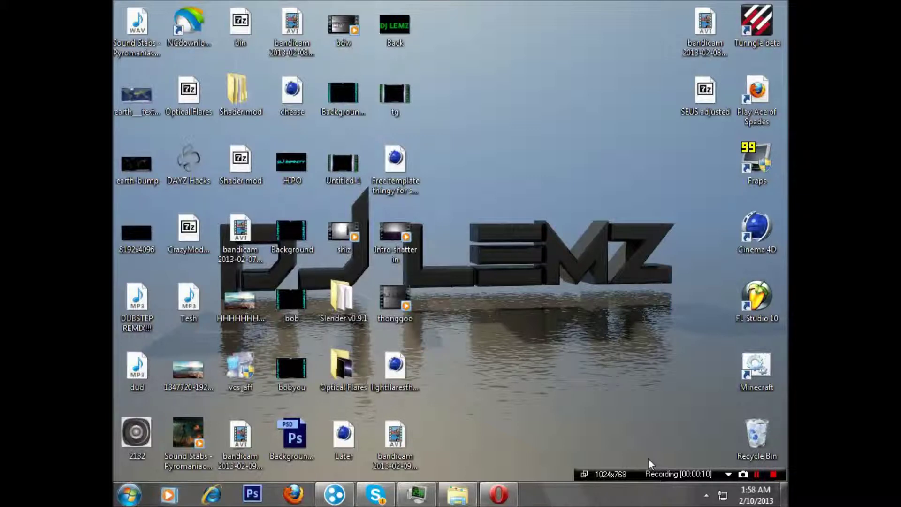
Bring back the Opera window with the YouTube channel, then minimize it to show the desktop.
click(503, 492)
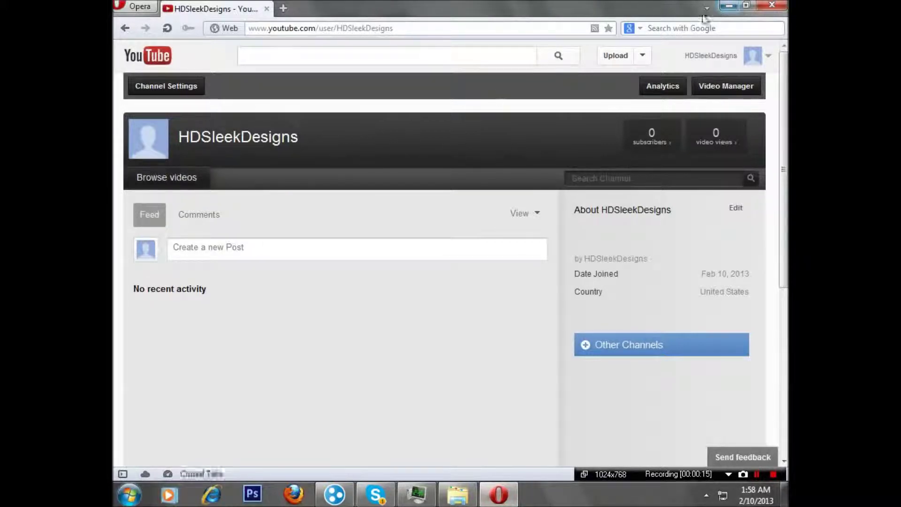
click(729, 5)
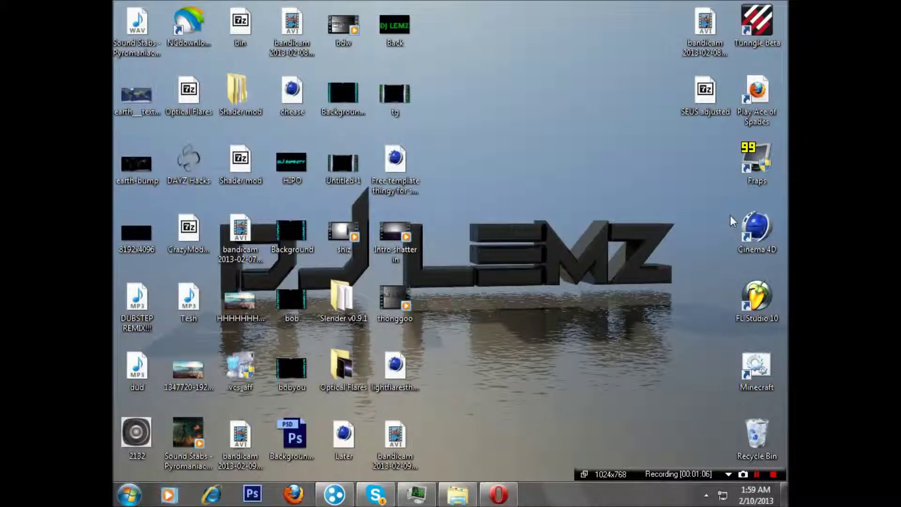
Launch Cinema 4D and confirm Thrausi is listed under Plugins, leaving an empty Untitled 1 scene.
double_click(767, 228)
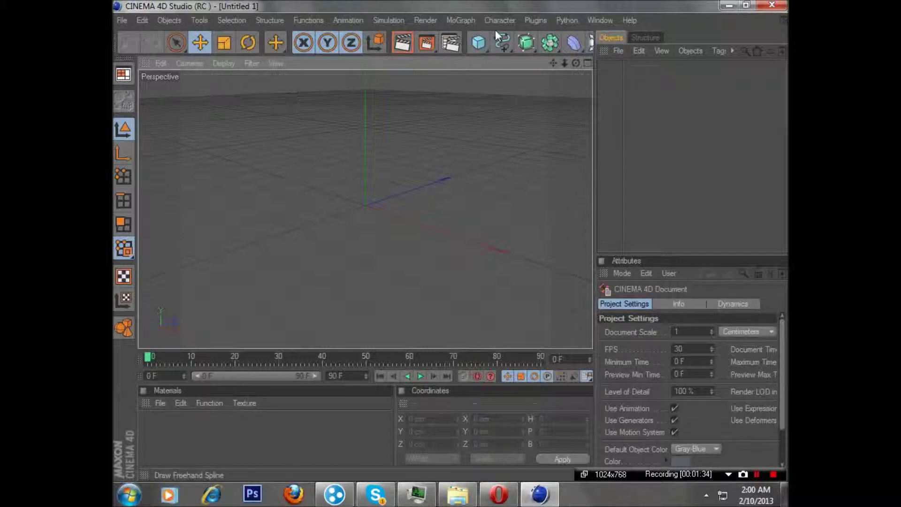
click(534, 20)
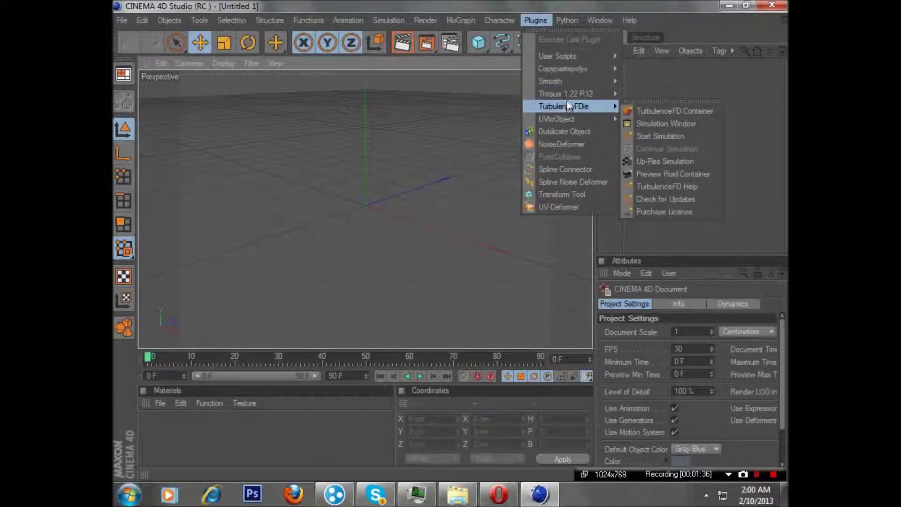
mouse_move(564, 93)
click(696, 68)
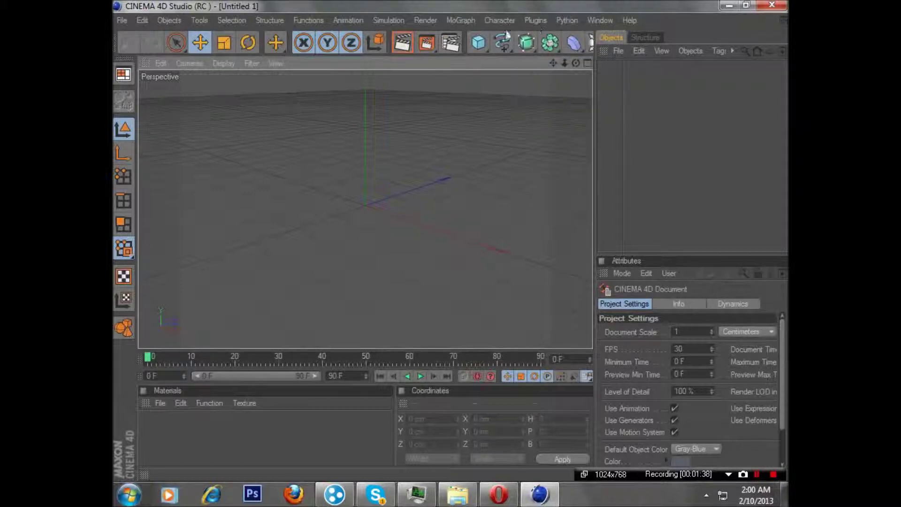
Add a 200 cm cube and create a default material called Mat in the Material Manager.
click(479, 42)
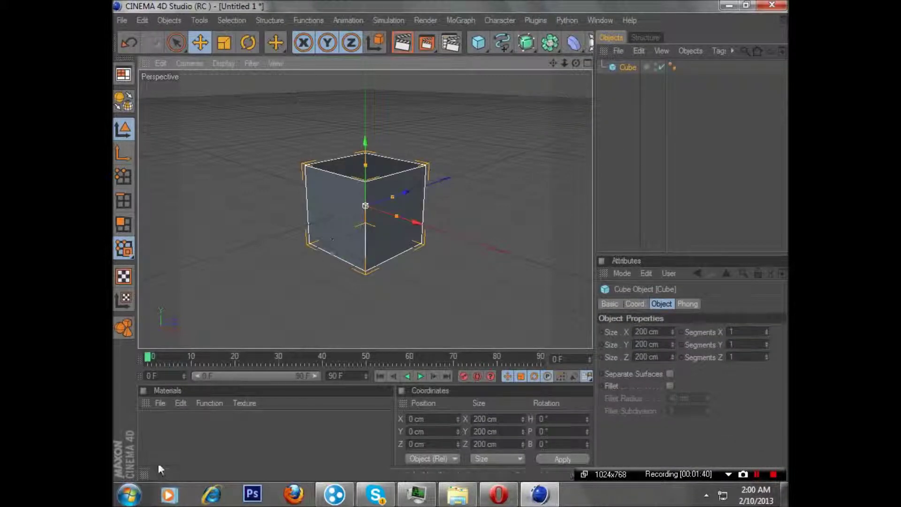
double_click(176, 434)
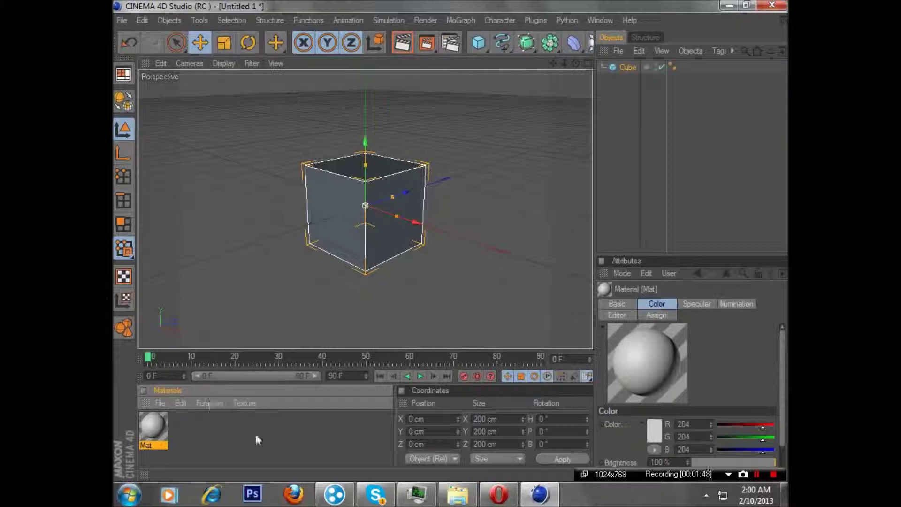
Enable Transparency with refraction 1.2 and Reflection on the Mat material.
double_click(152, 429)
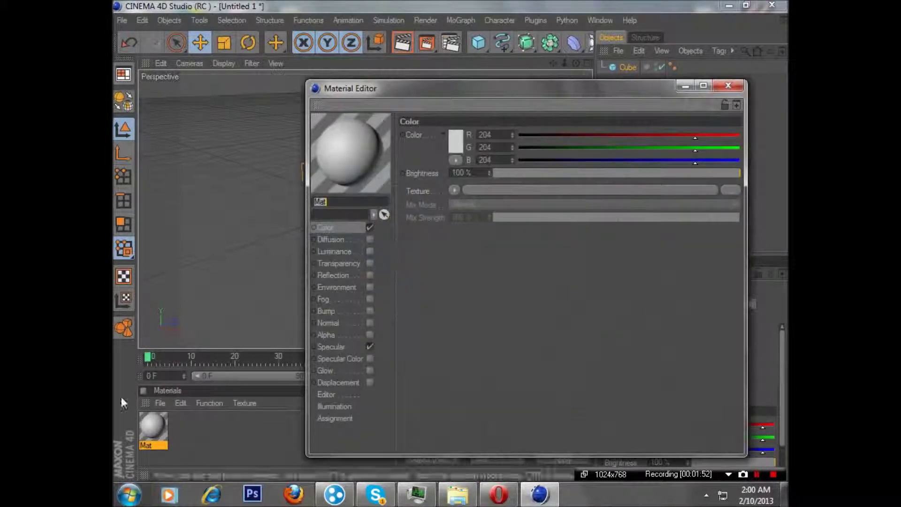
drag(379, 90, 298, 82)
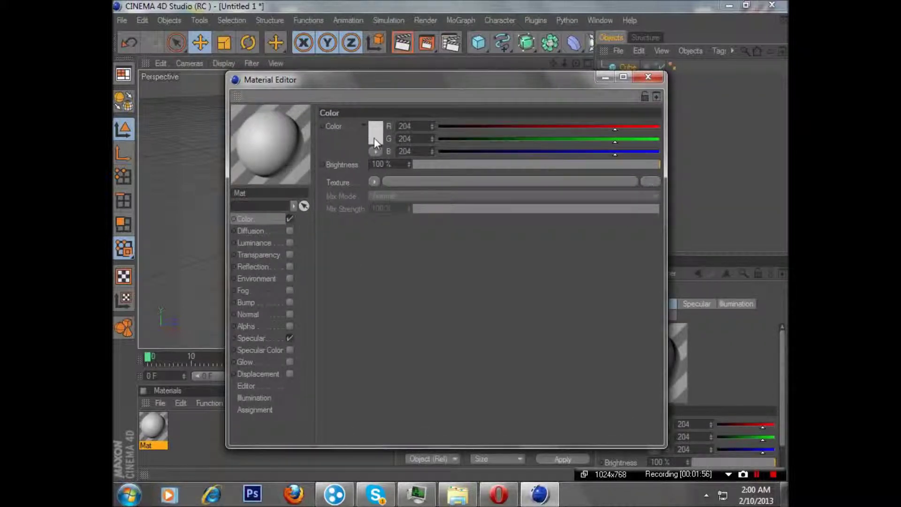
click(262, 256)
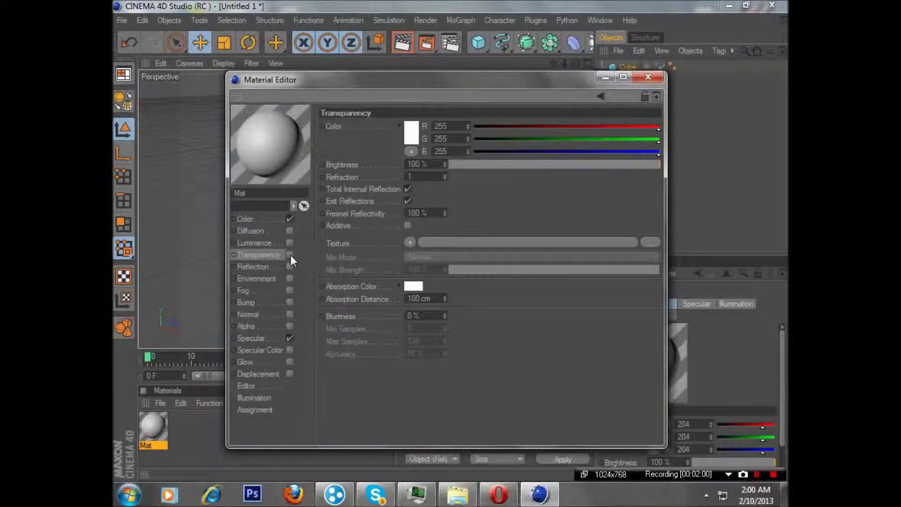
click(290, 254)
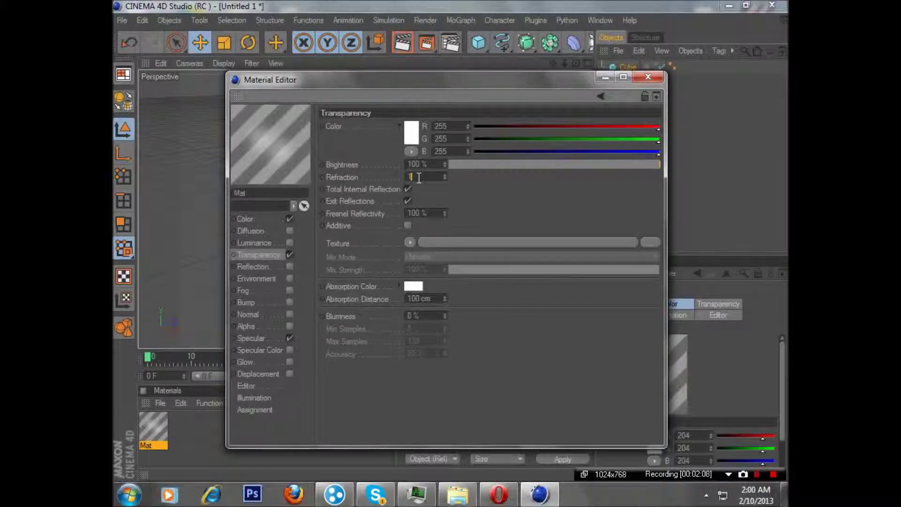
text(.2)
key(Return)
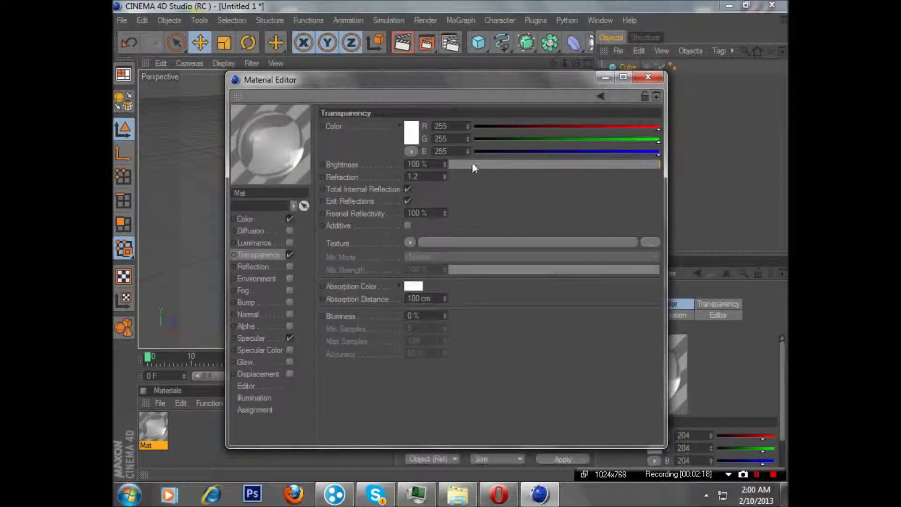
click(290, 266)
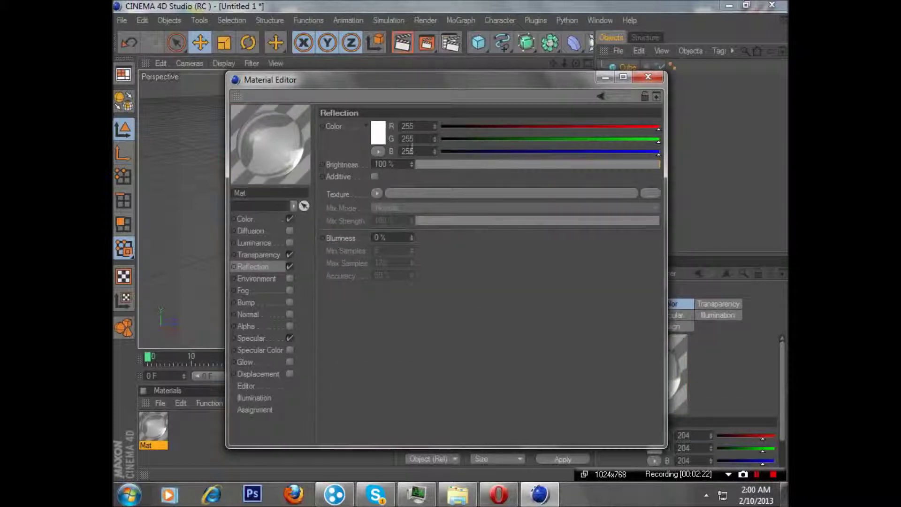
click(648, 77)
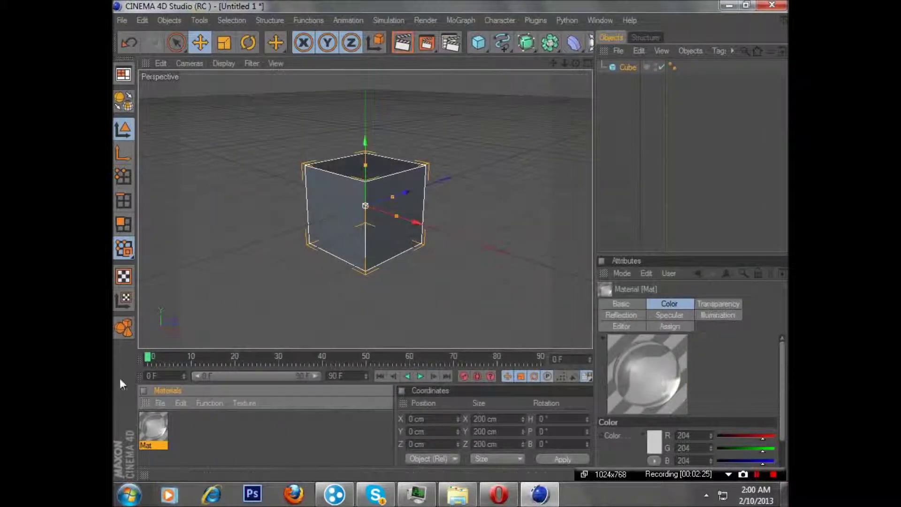
Apply Mat to the cube and add a light at Y 142.874 cm, Z −210.314 cm, test-rendering the glass look.
drag(151, 425, 355, 150)
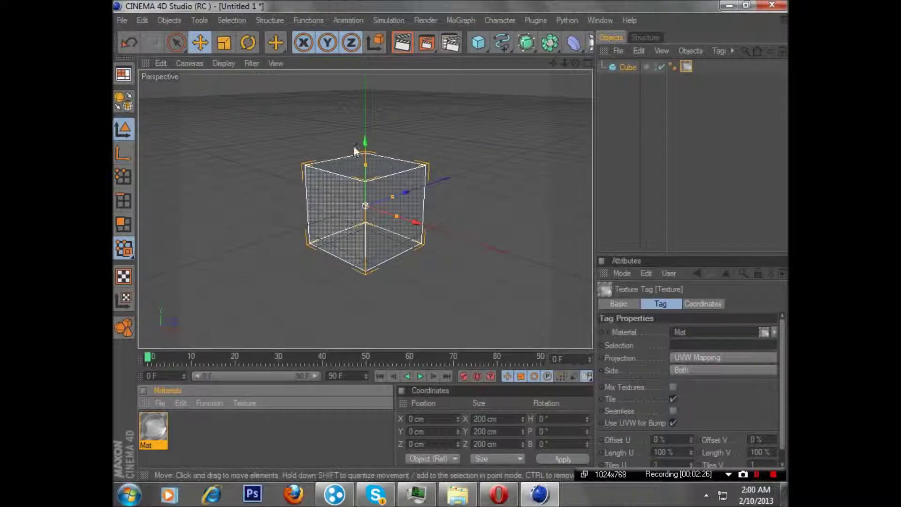
click(402, 42)
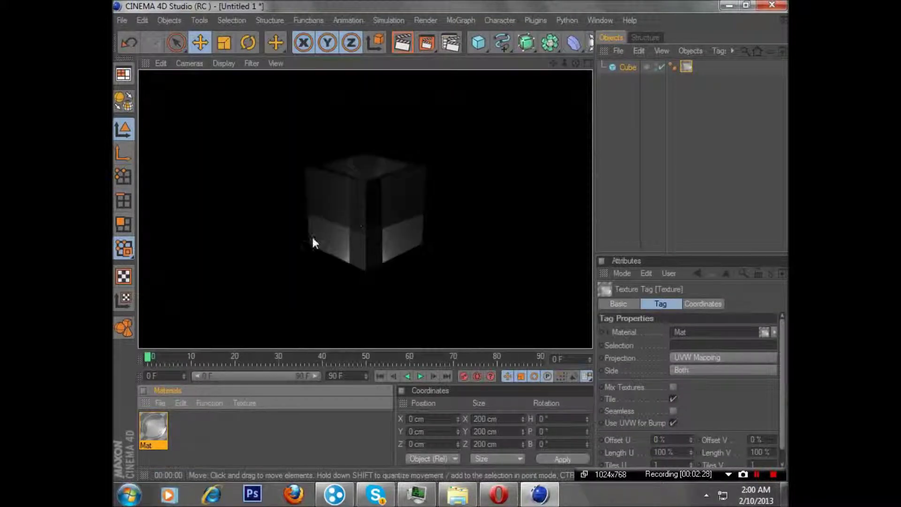
click(589, 41)
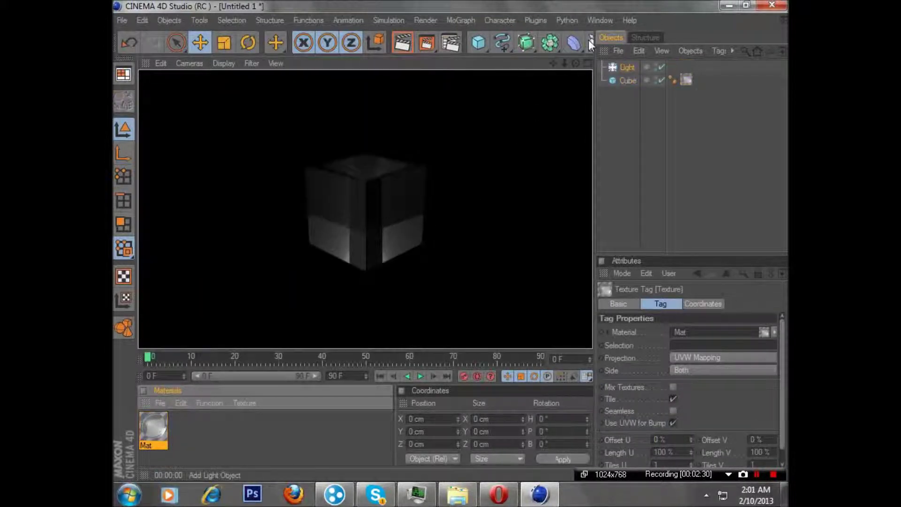
drag(385, 193, 339, 211)
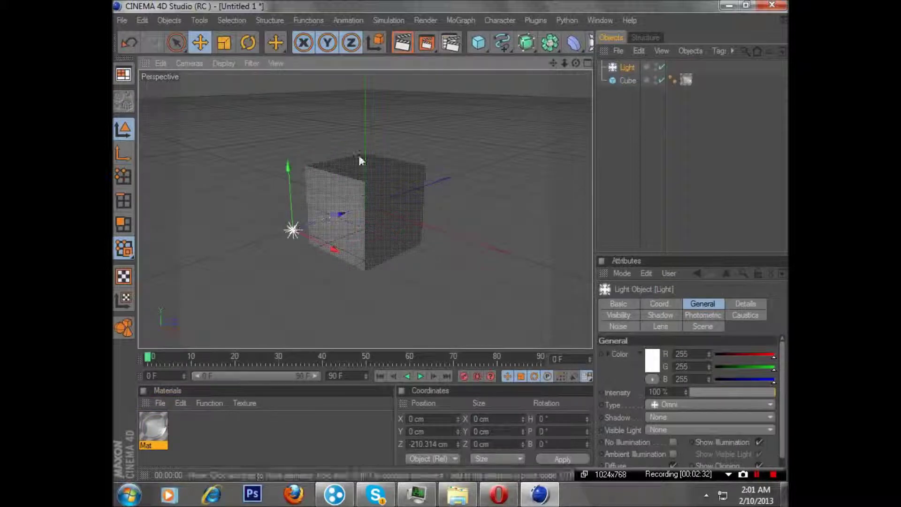
drag(288, 167, 286, 98)
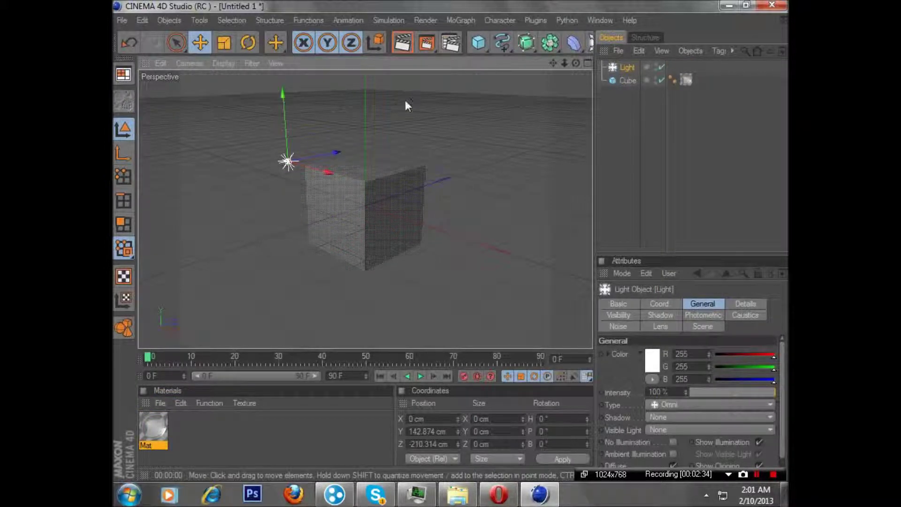
key(ctrl+r)
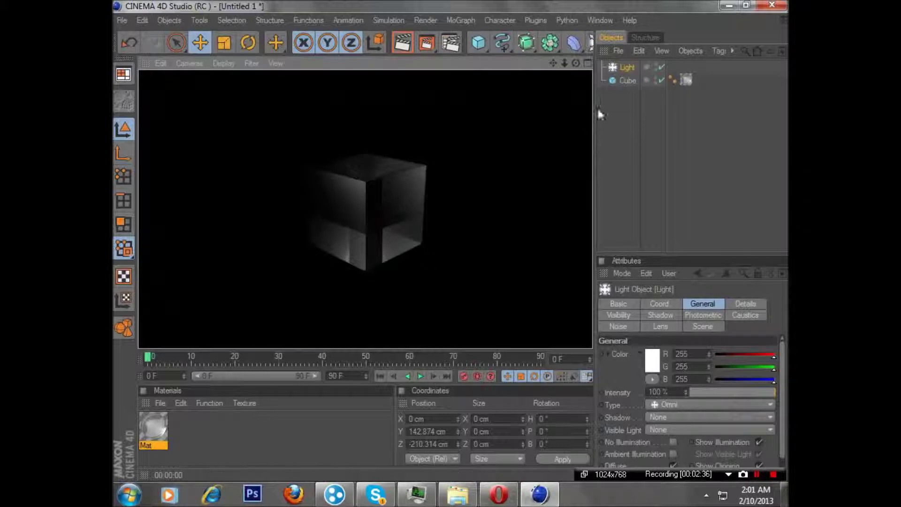
click(626, 95)
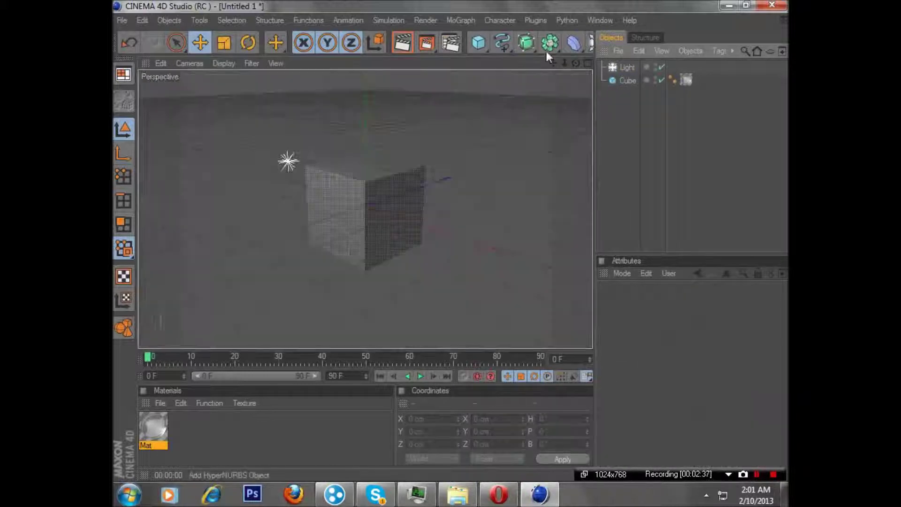
Add a Sky object and delete the light.
click(167, 20)
mouse_move(181, 177)
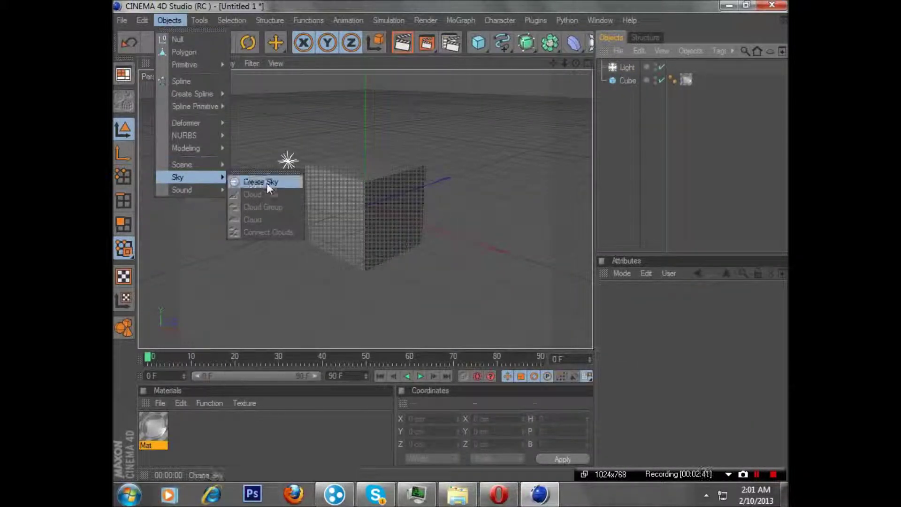
click(263, 182)
click(639, 83)
click(630, 80)
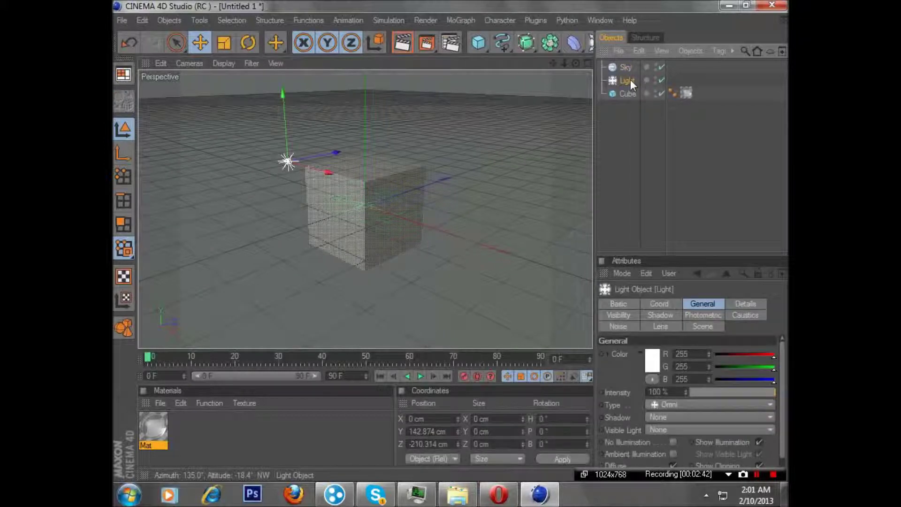
key(Delete)
Render the sky from a couple of angles, then delete the cube.
drag(575, 63, 529, 72)
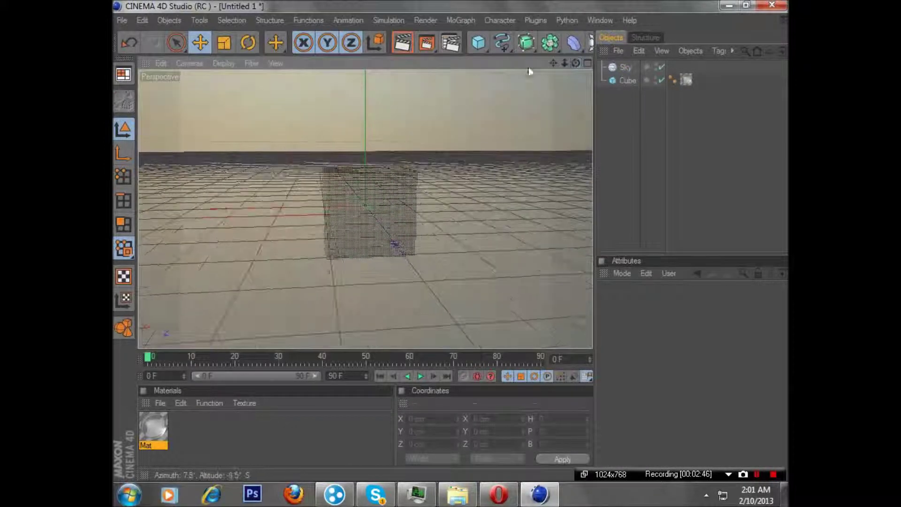
click(403, 43)
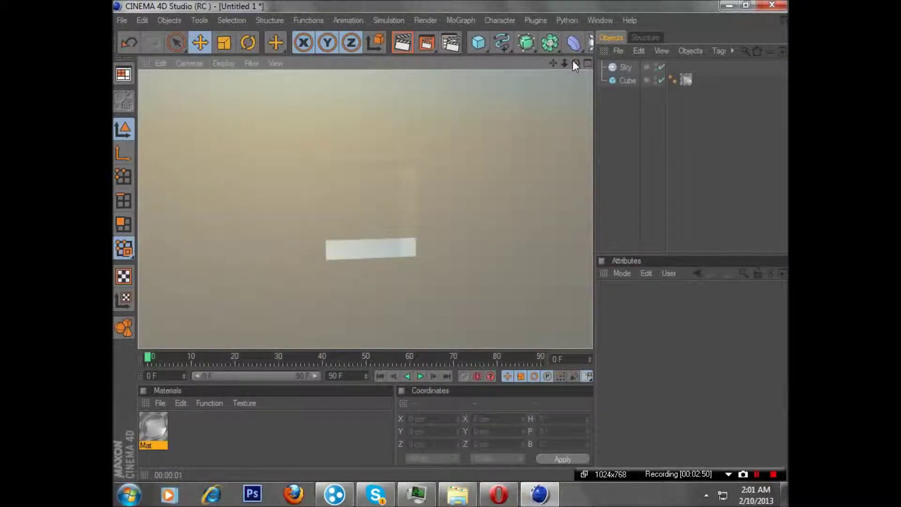
drag(575, 61, 592, 71)
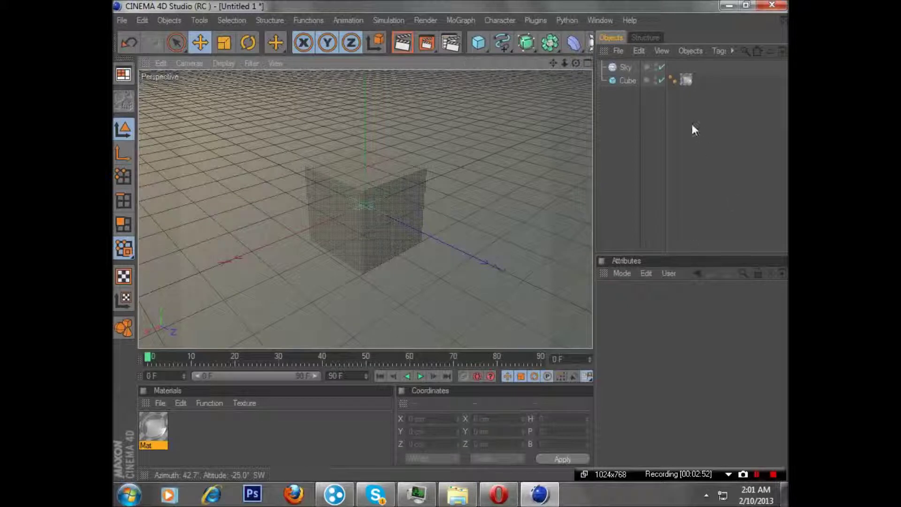
click(622, 81)
key(Delete)
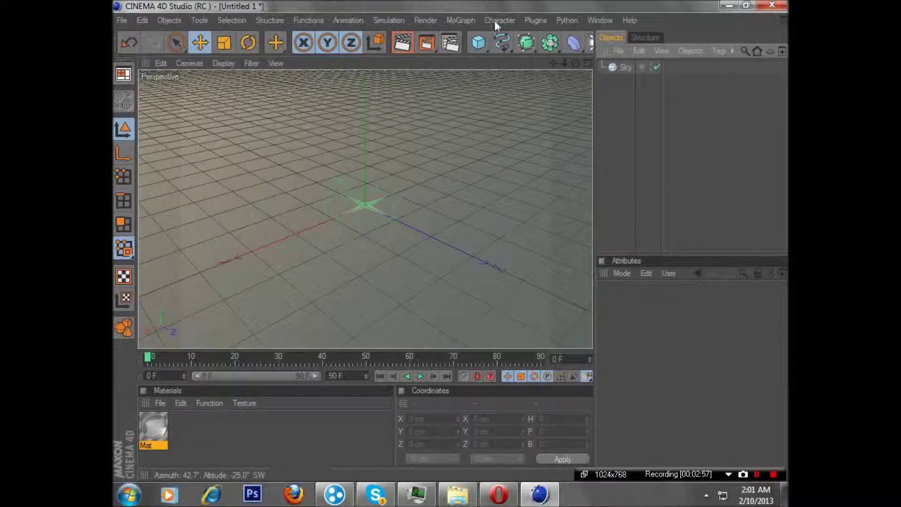
Add a 400 × 400 cm Plane with 20 × 20 segments and keep it selected.
click(476, 45)
click(600, 82)
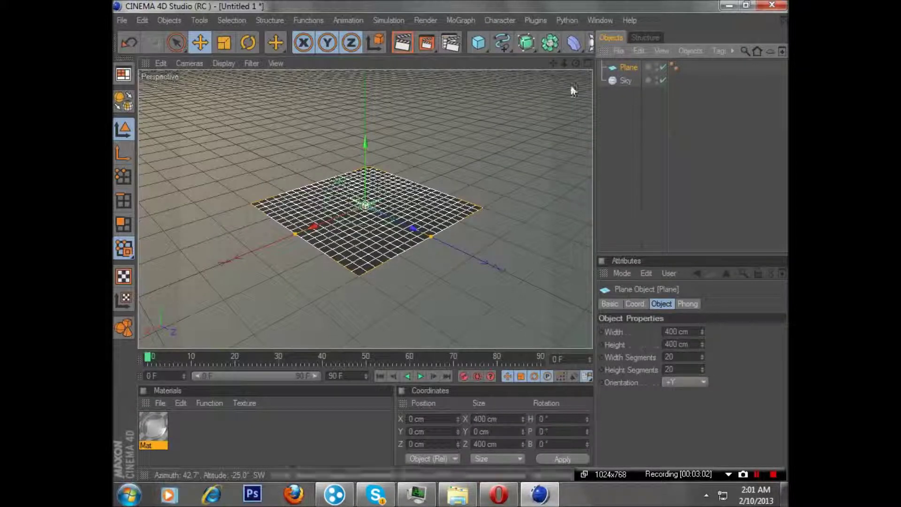
click(535, 20)
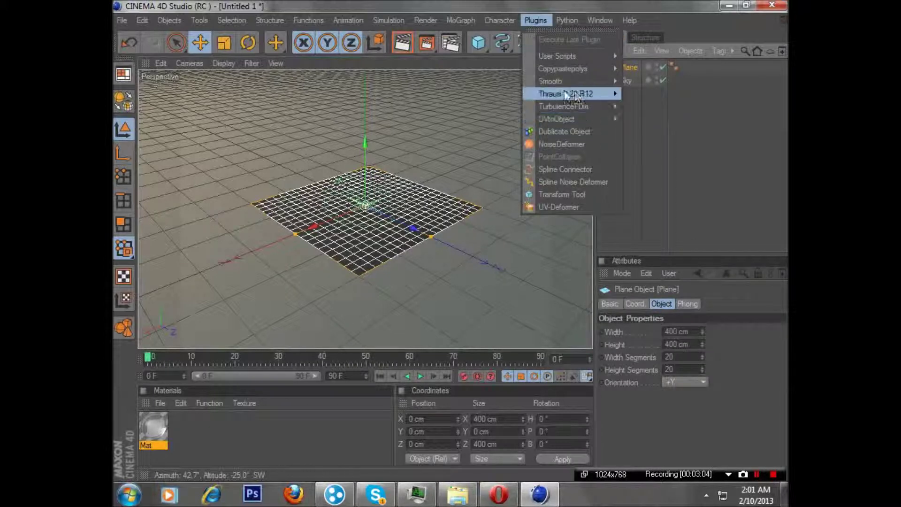
click(634, 150)
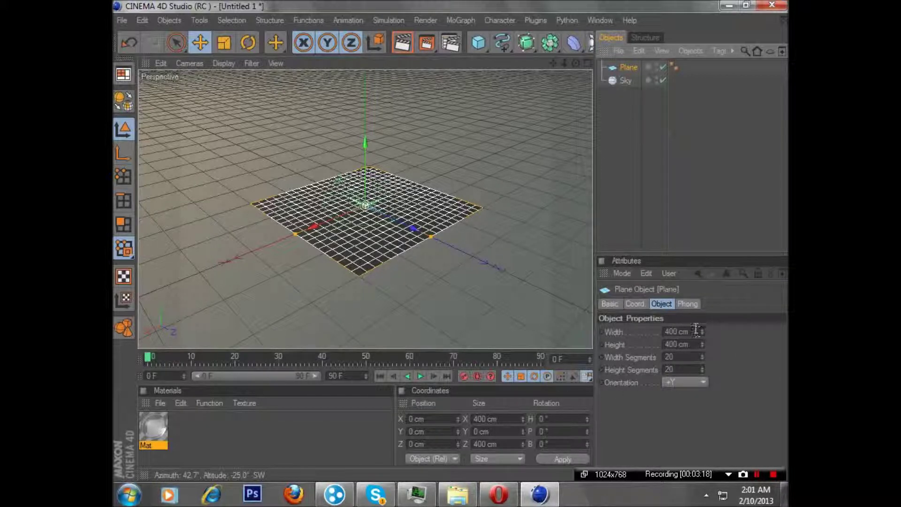
click(630, 167)
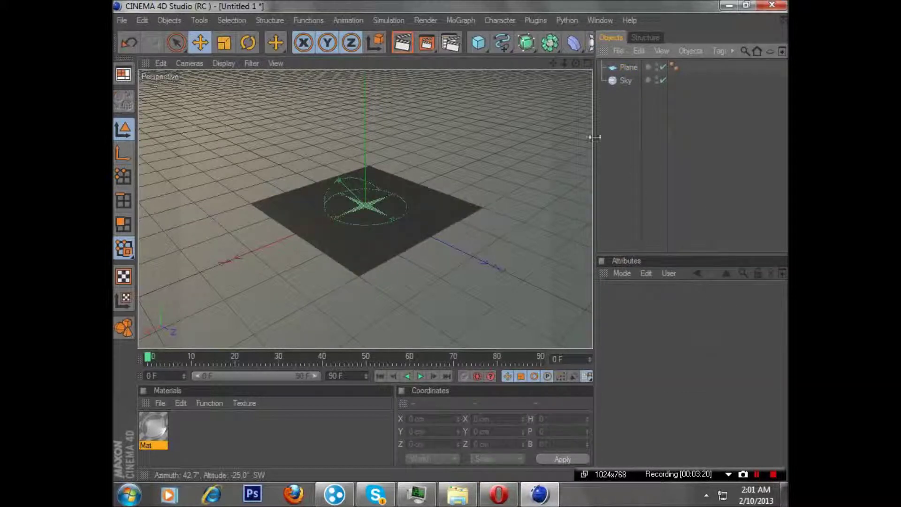
click(641, 66)
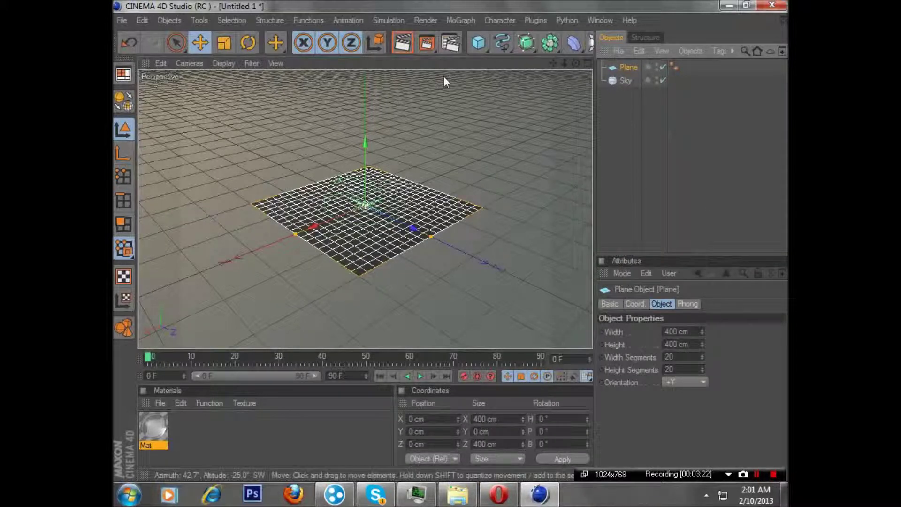
click(479, 43)
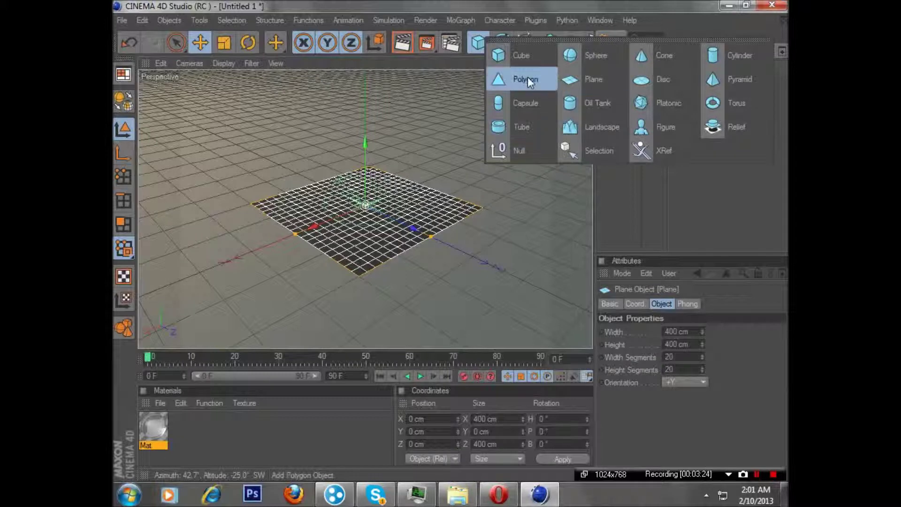
click(596, 171)
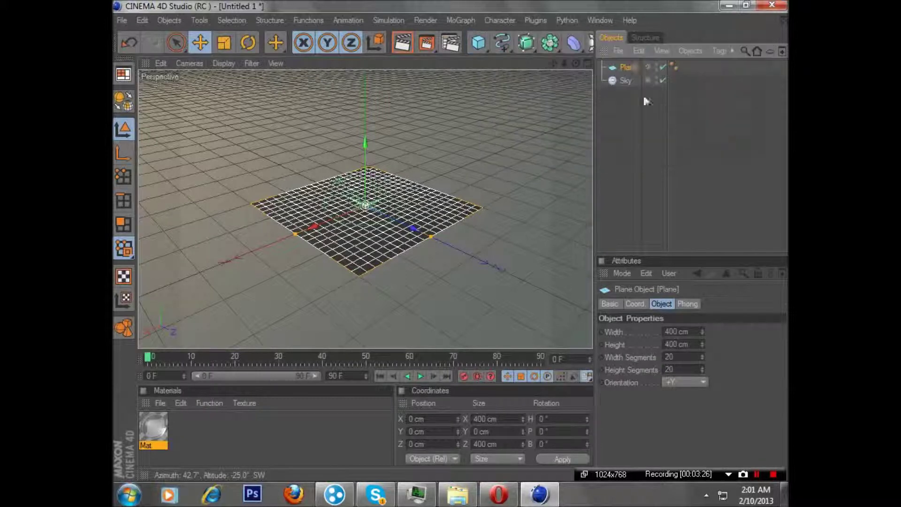
click(387, 19)
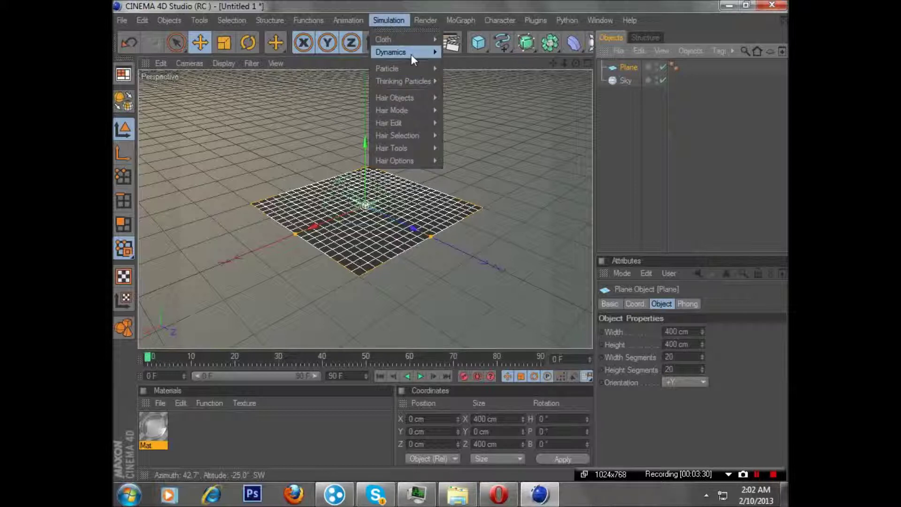
Give the Plane a Dynamics Body tag as a collider, with Dynamic set to Off.
mouse_move(411, 52)
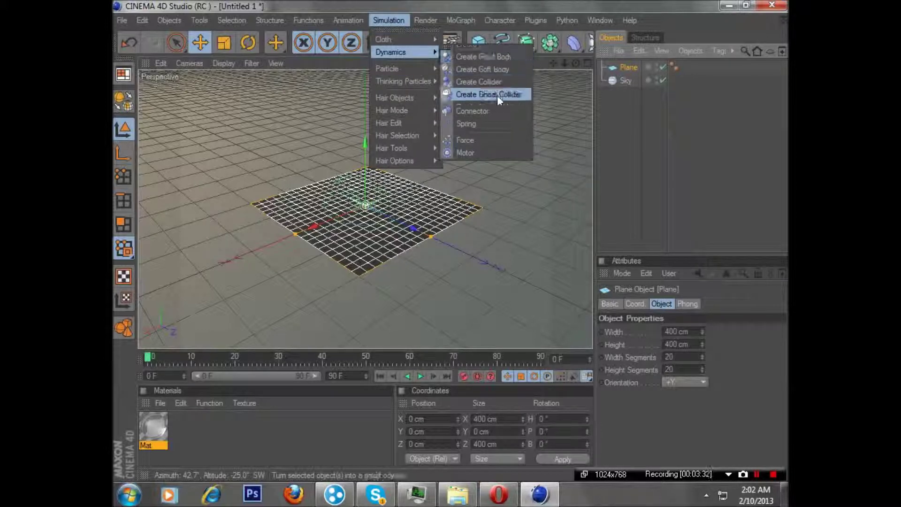
click(486, 84)
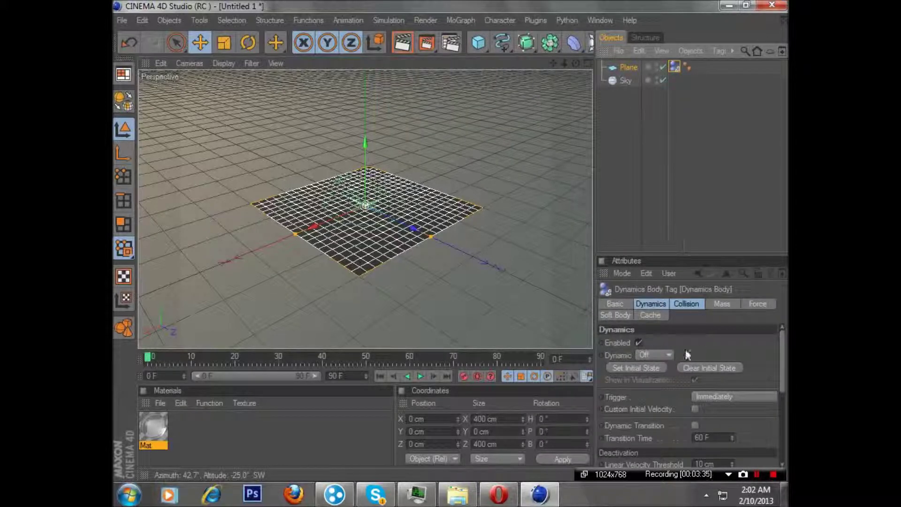
click(625, 67)
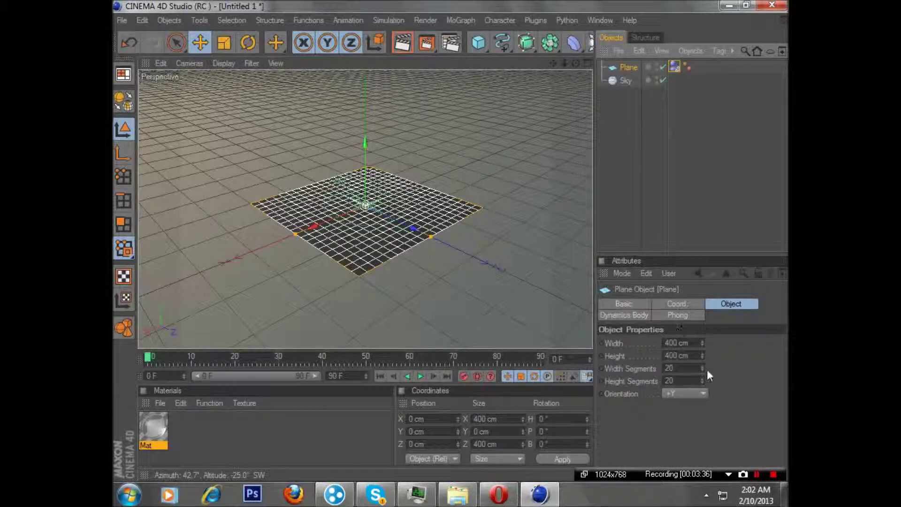
click(678, 343)
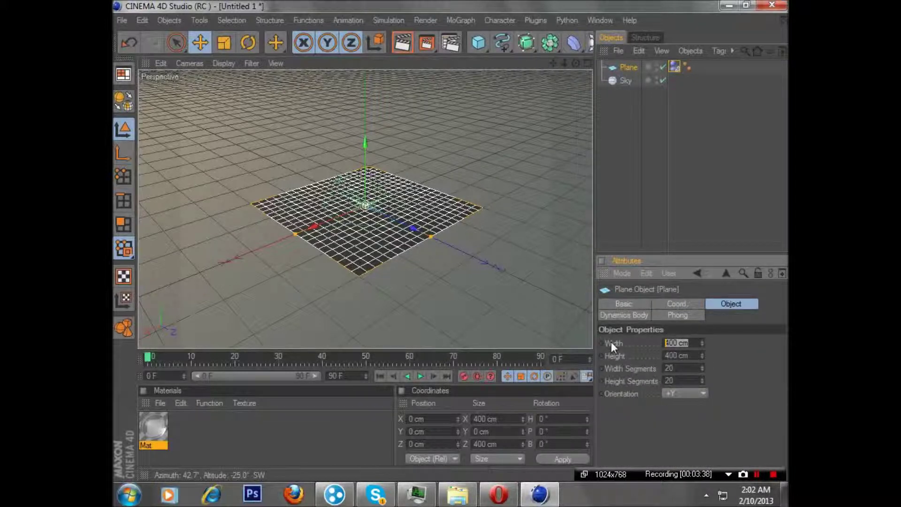
Set the Plane's width and height to 1000 cm and tilt the view toward the ground.
text(1000)
key(Tab)
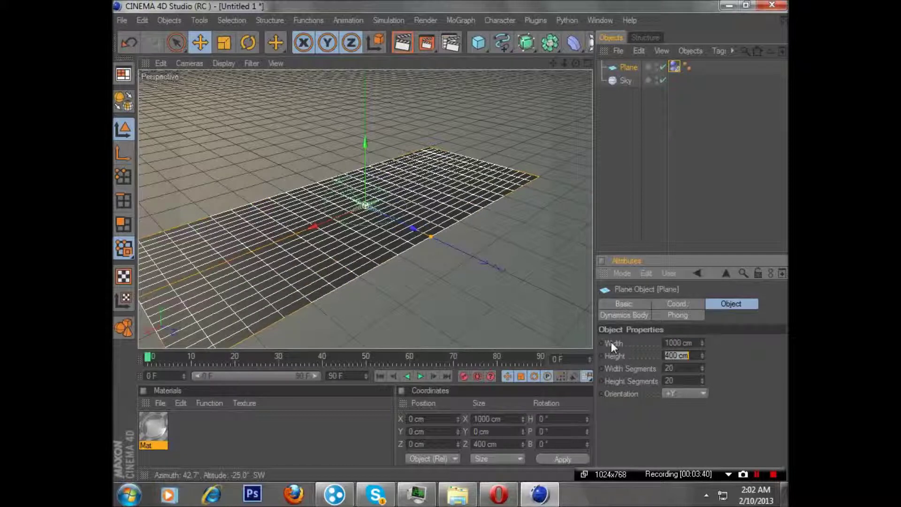
text(1000)
key(Return)
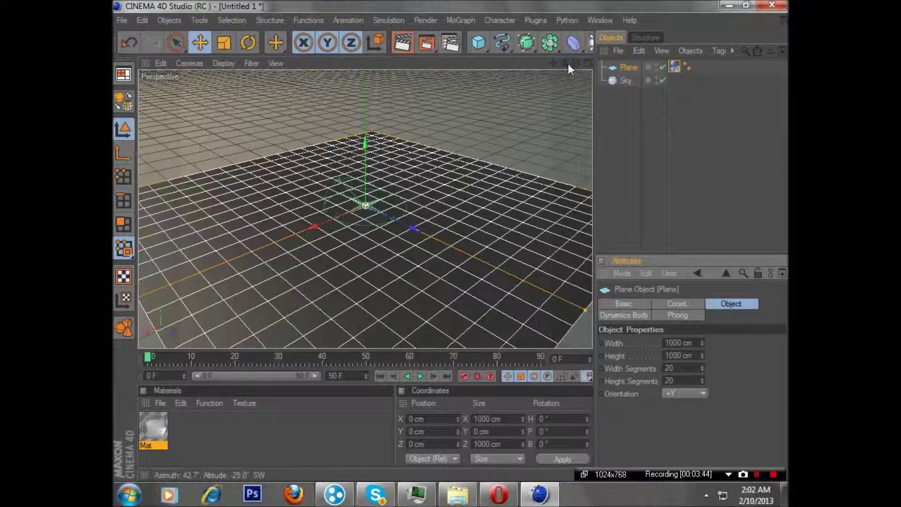
drag(576, 63, 573, 60)
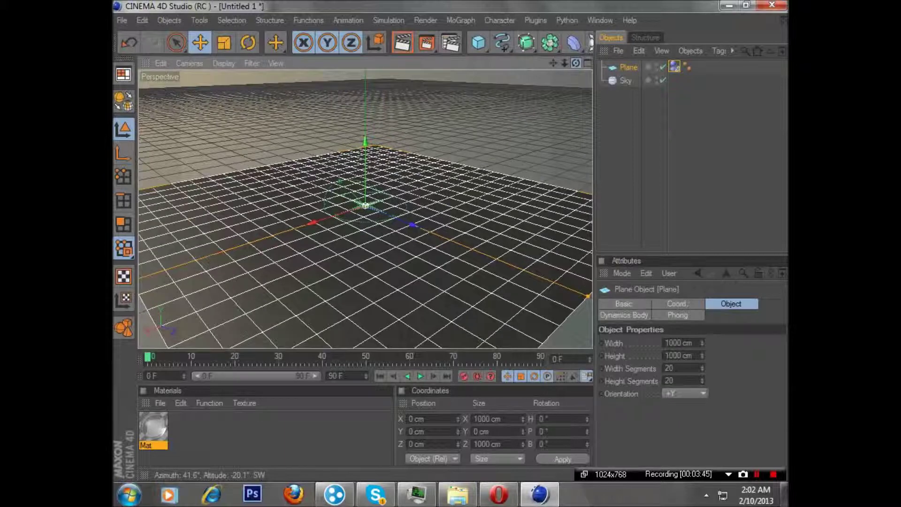
click(478, 43)
Raise the new 200 cm cube above the plane to Y 391.799 cm.
drag(367, 151, 367, 45)
click(476, 42)
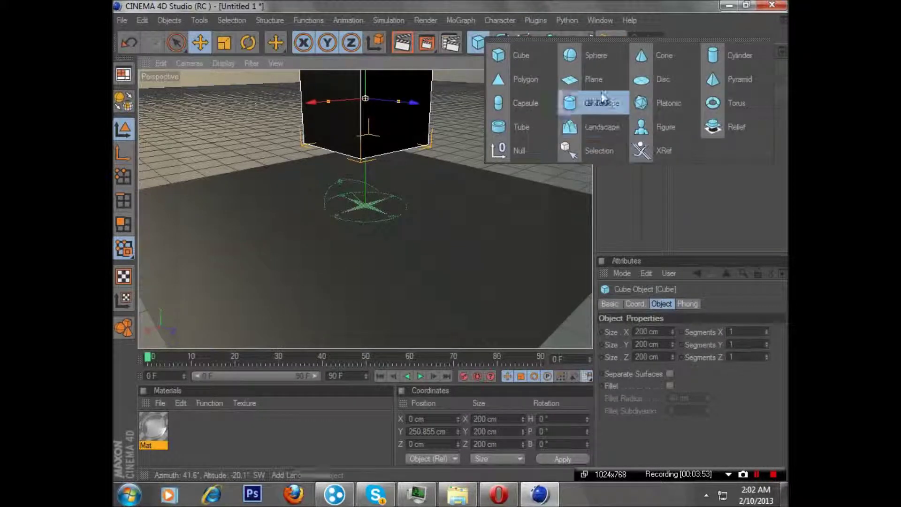
scroll(415, 157, down, 4)
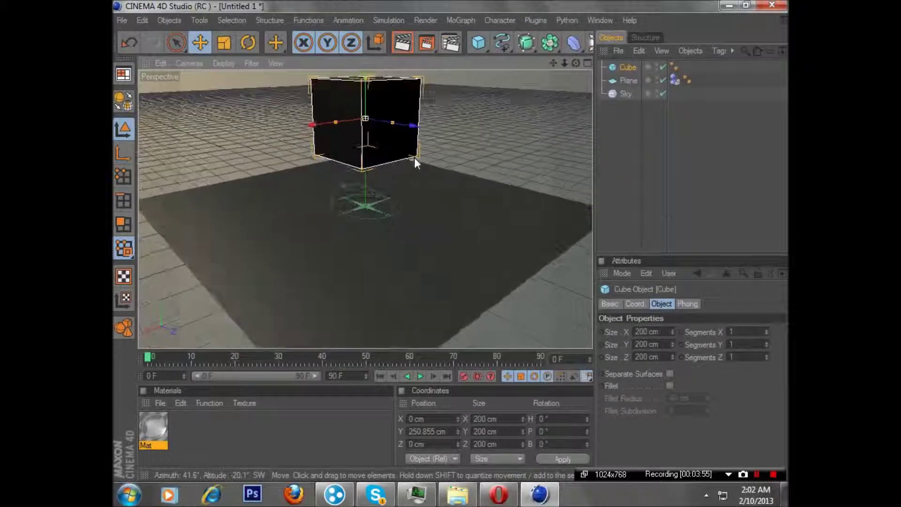
drag(362, 89, 364, 54)
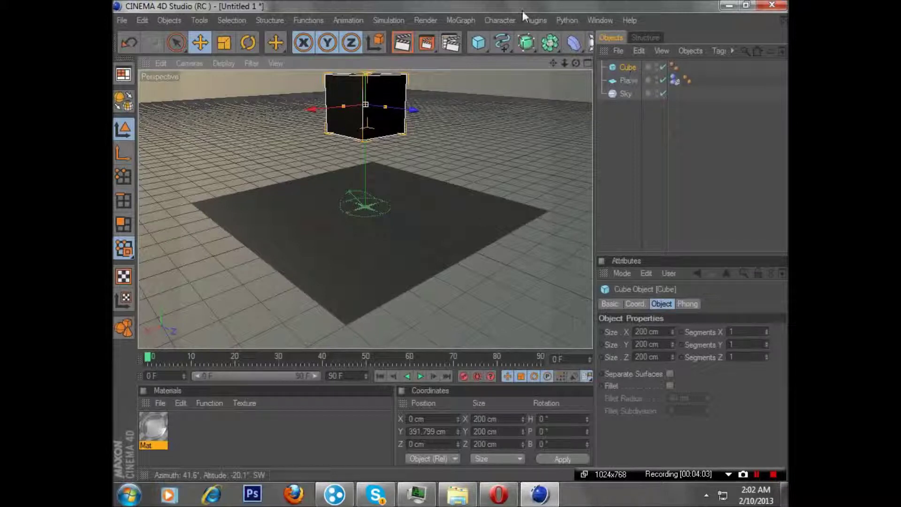
Launch the Thrausi plugin and position its window beside the cube in the viewport.
click(534, 21)
mouse_move(575, 93)
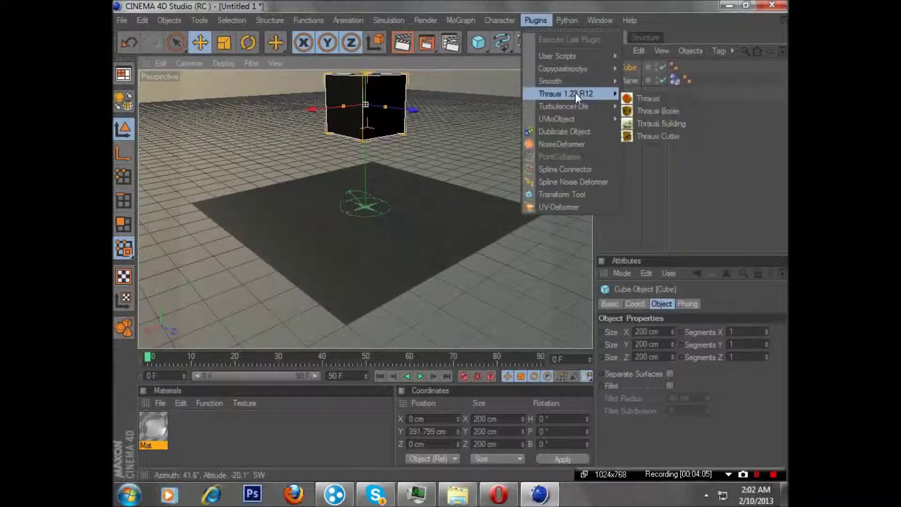
click(647, 99)
drag(629, 8, 426, 94)
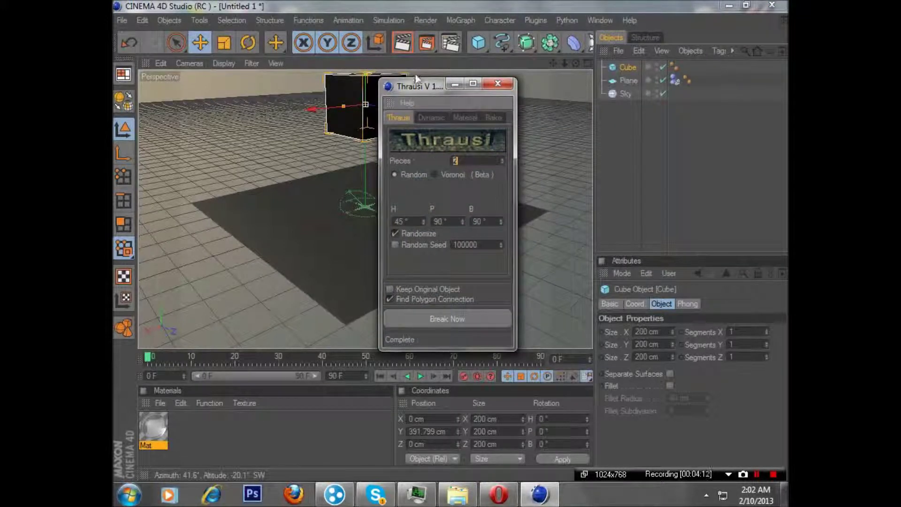
drag(415, 89, 360, 77)
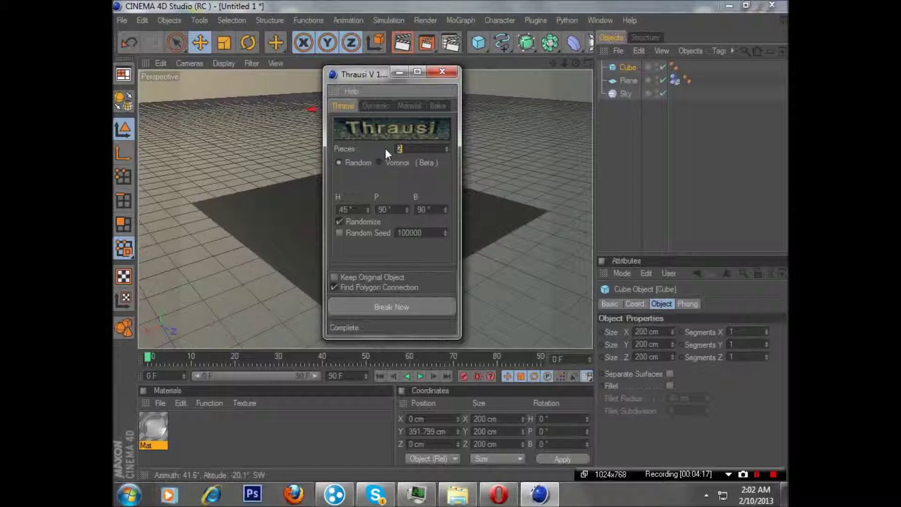
drag(354, 76, 575, 81)
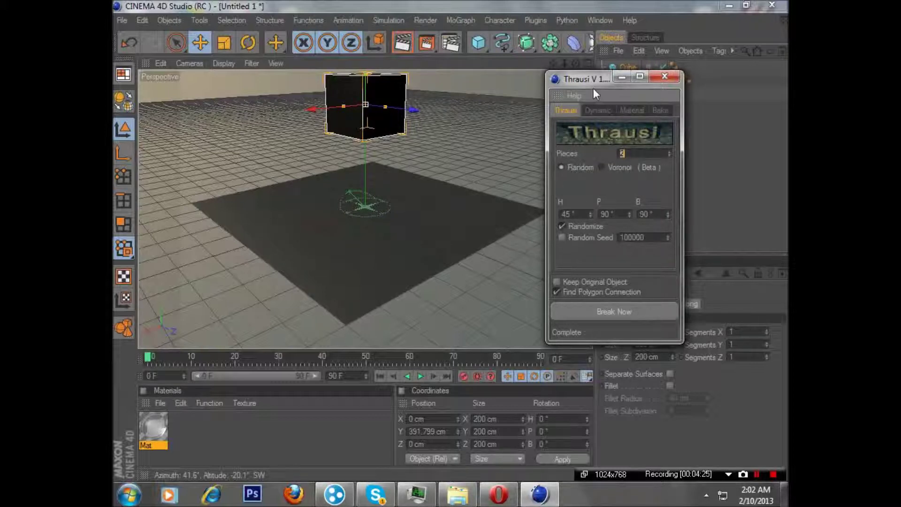
drag(593, 85, 526, 81)
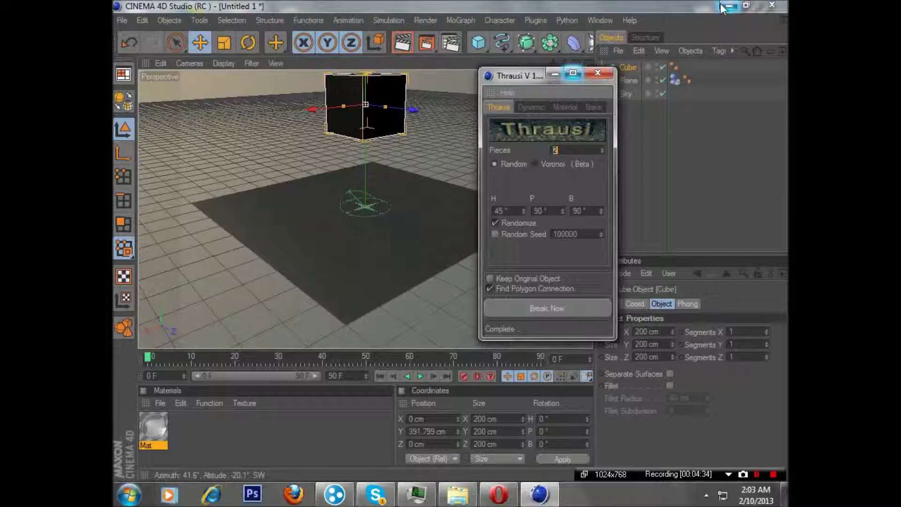
drag(526, 78, 642, 74)
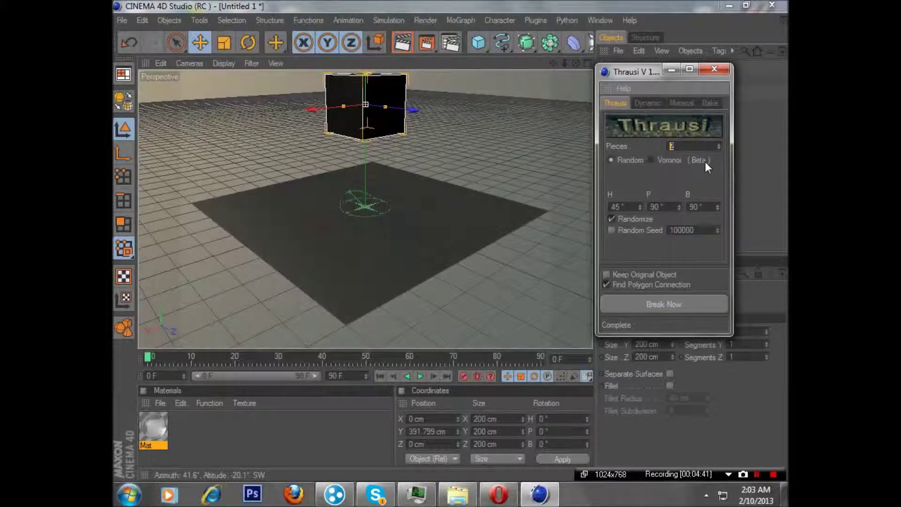
Set Pieces to 15, break the cube, and close the Thrausi window.
text(15)
click(656, 304)
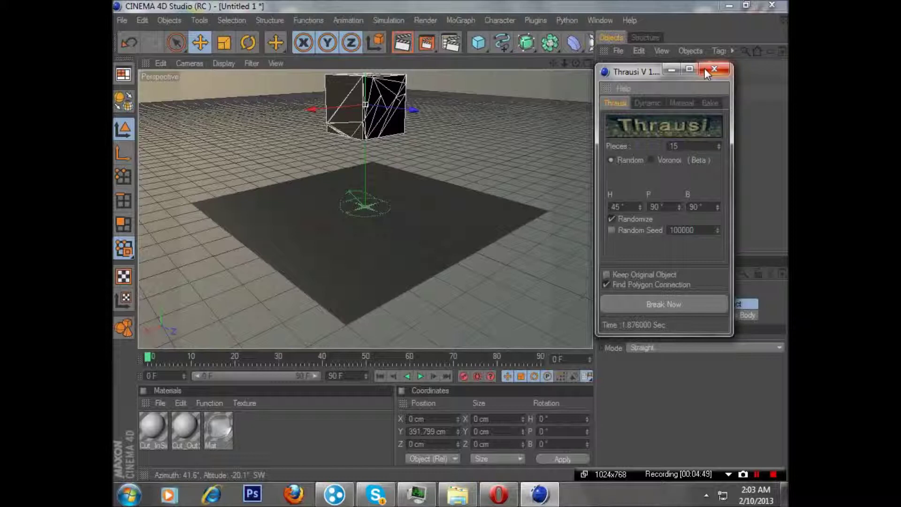
click(713, 70)
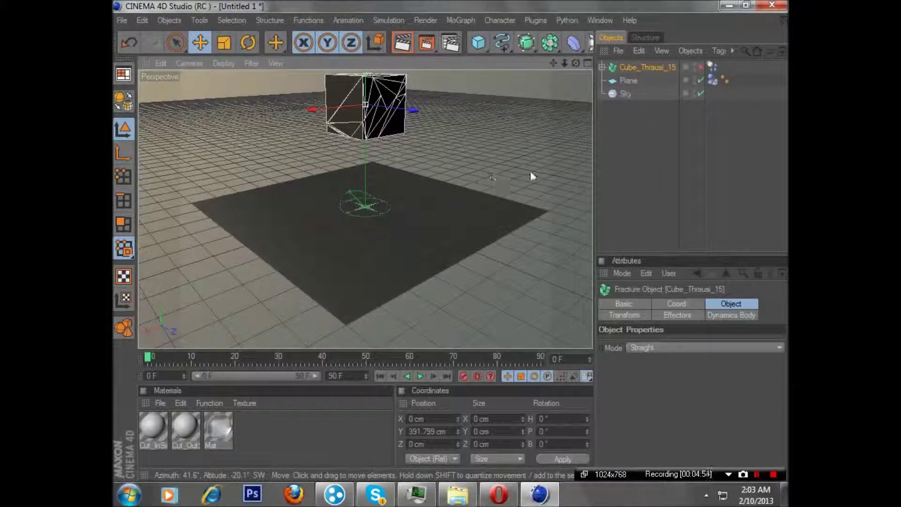
Set the scene end frame to 500 F and stretch the preview range to frame 500.
click(634, 111)
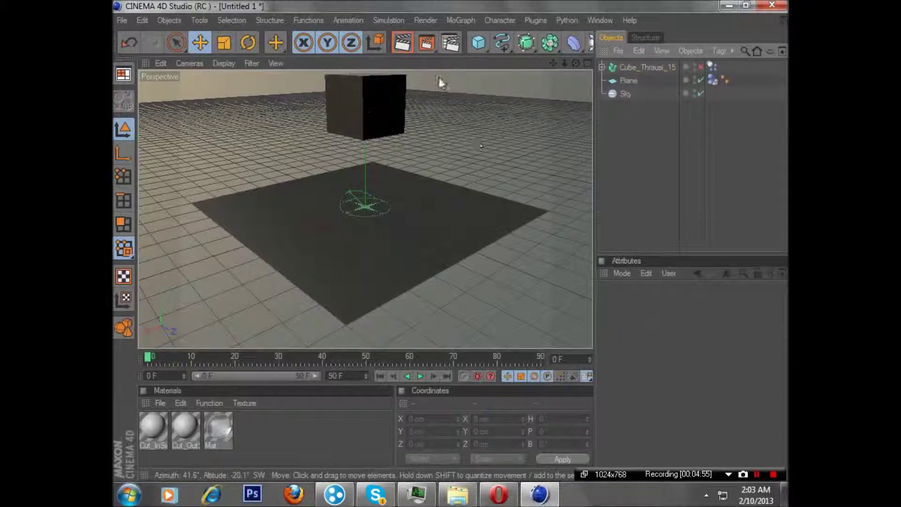
click(351, 373)
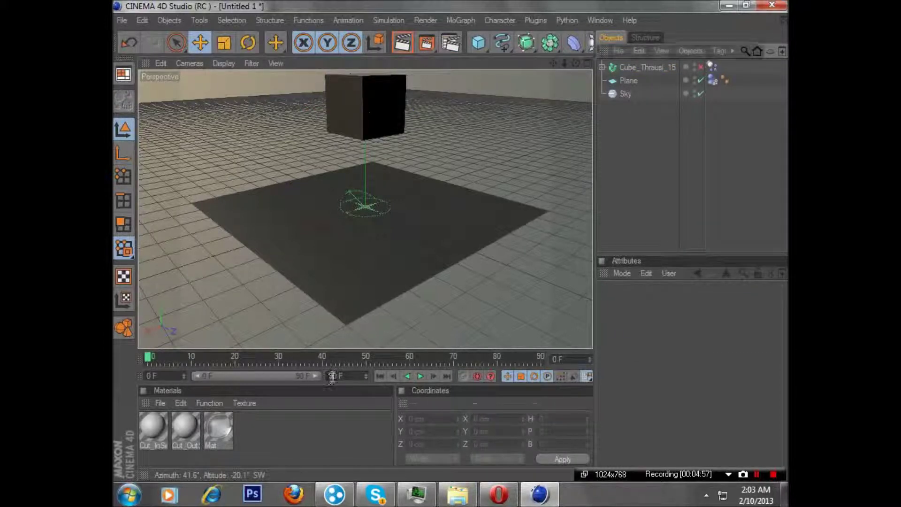
text(3)
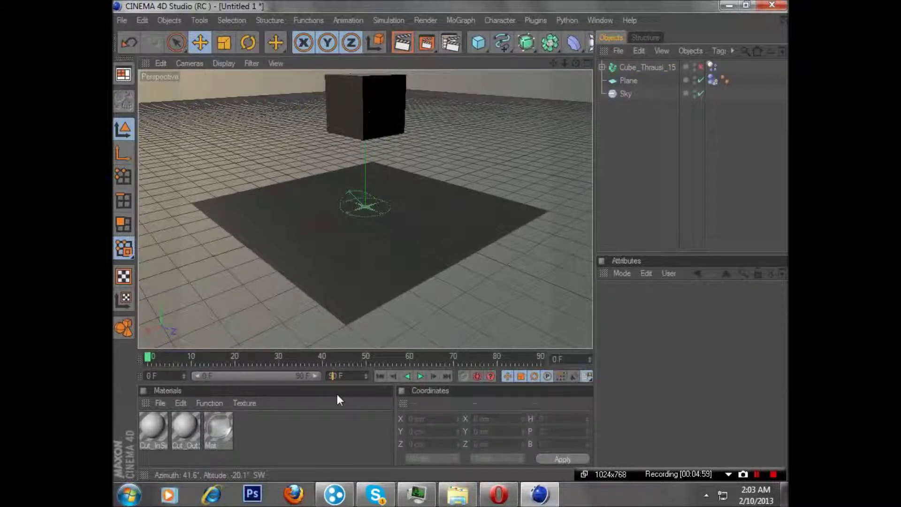
key(Return)
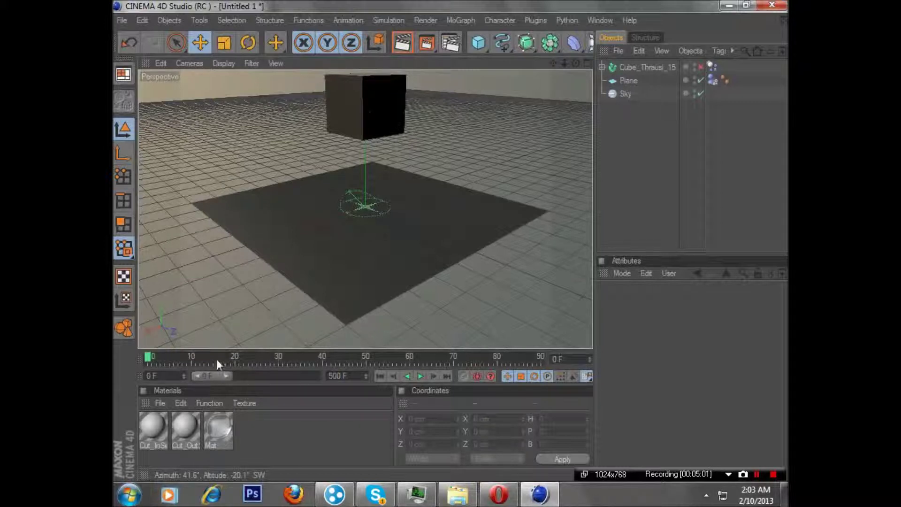
drag(226, 376, 320, 375)
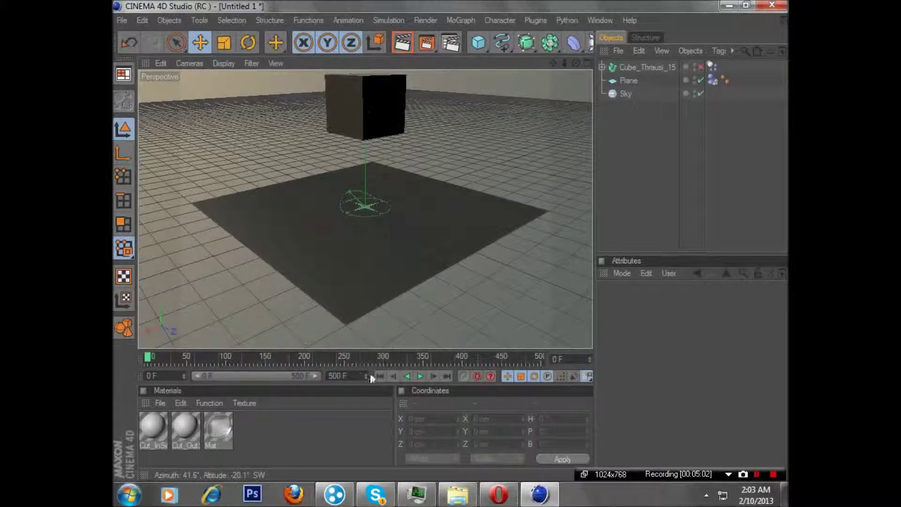
Play the animation to watch the cube shatter, then stop and rewind to frame 0.
click(421, 375)
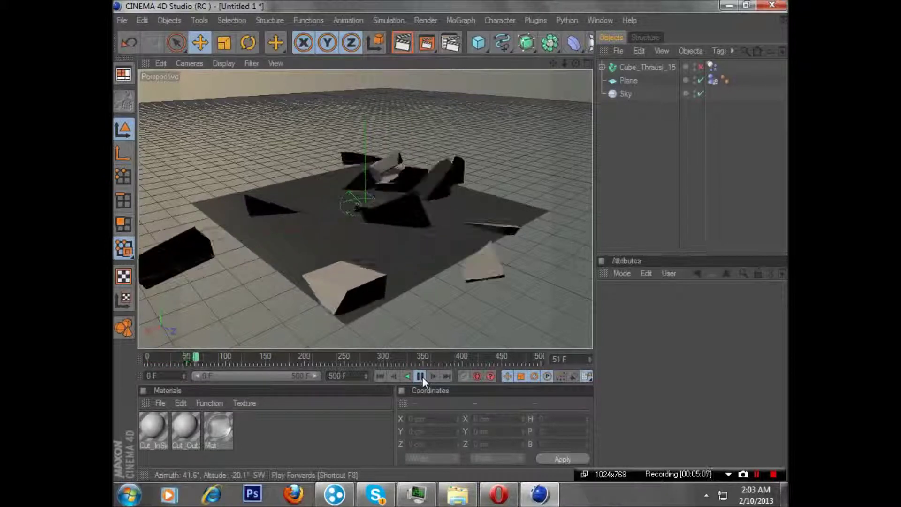
click(421, 375)
drag(164, 360, 139, 359)
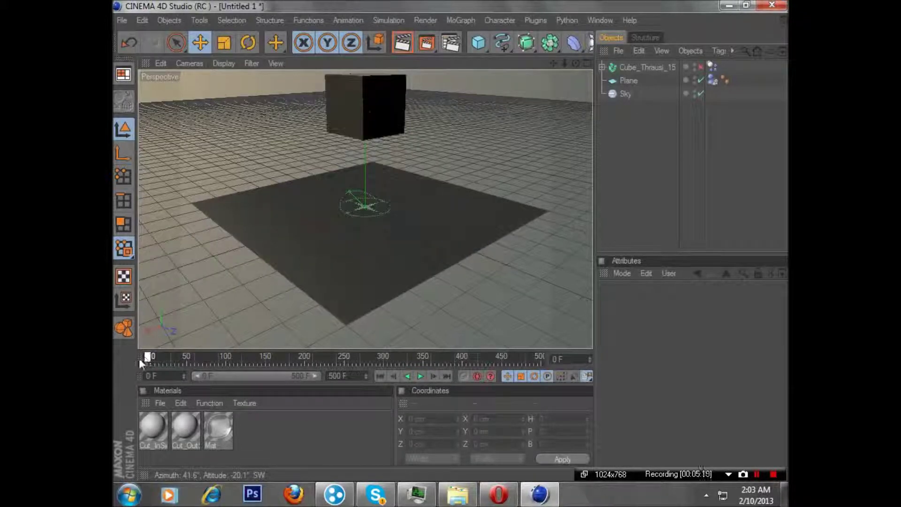
Select both the Cut_OutSide and Cut_InSide materials together.
click(218, 429)
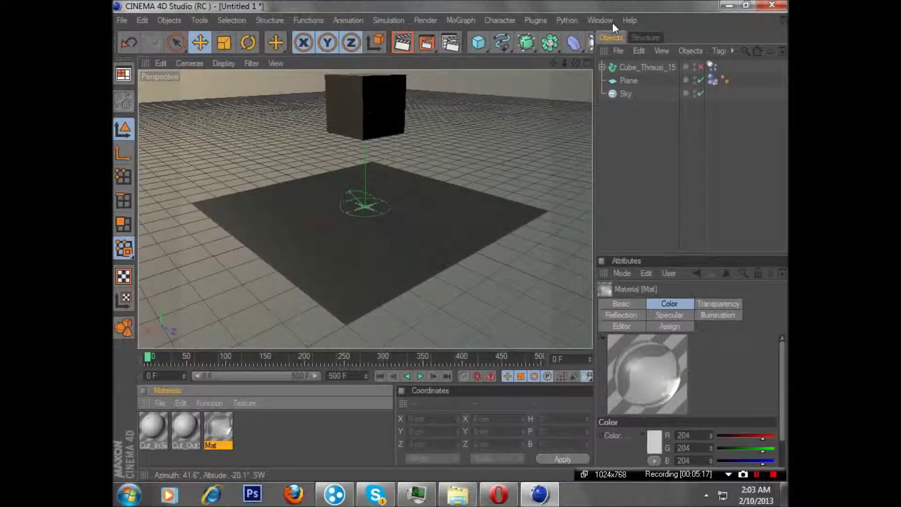
shift+click(189, 428)
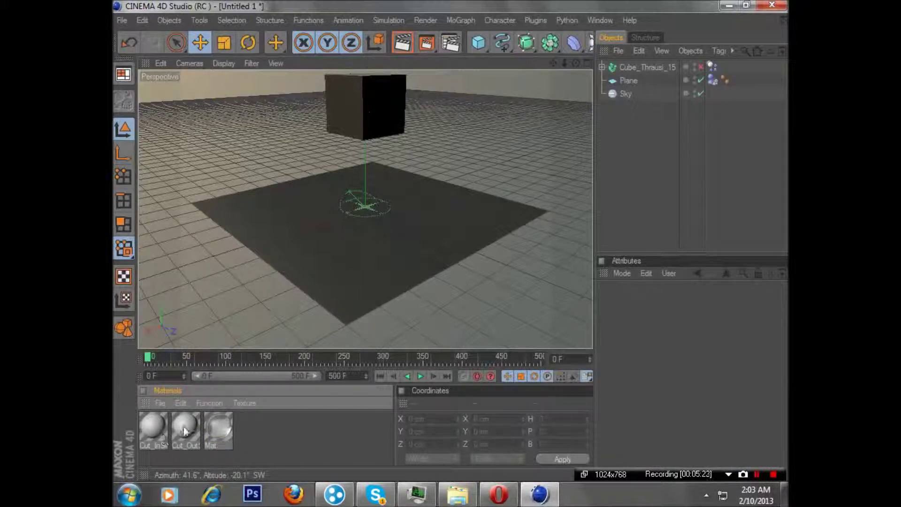
shift+click(152, 423)
click(256, 426)
click(190, 440)
shift+click(147, 431)
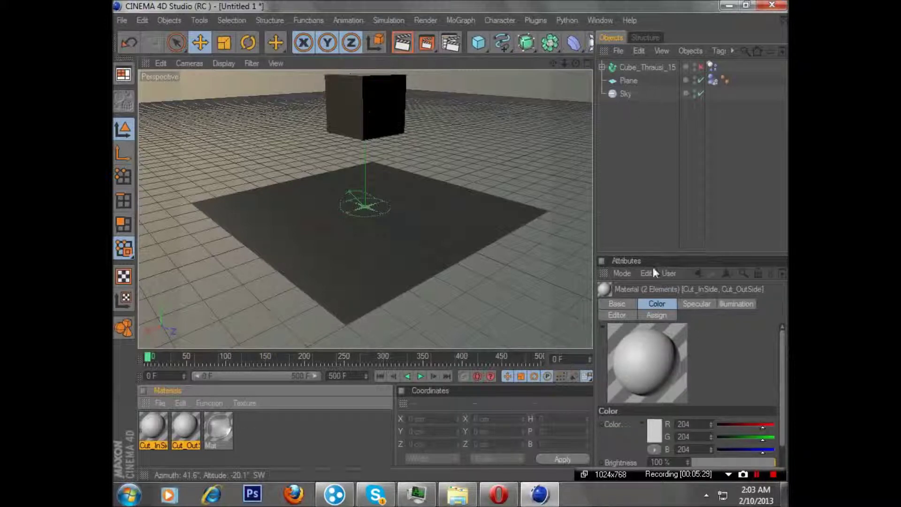
Enable Transparency and Reflection in the Basic tab for both cut materials.
click(618, 304)
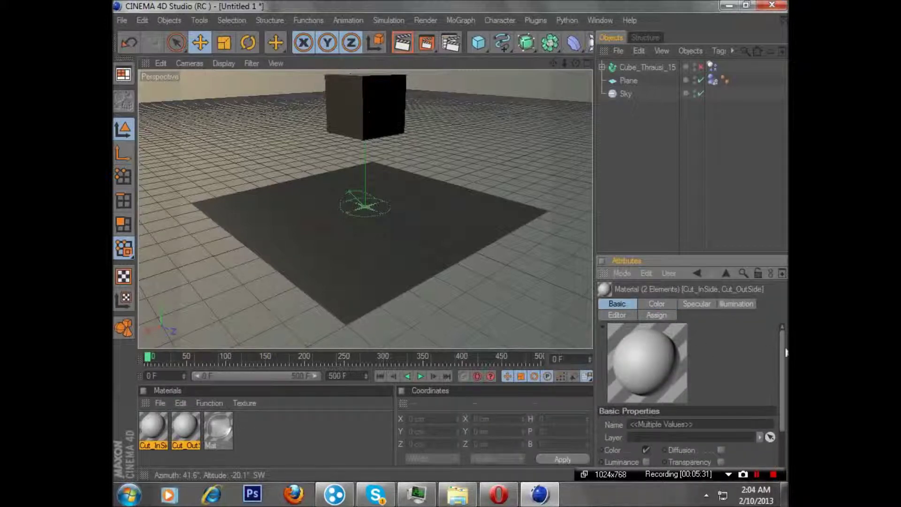
scroll(728, 415, down, 3)
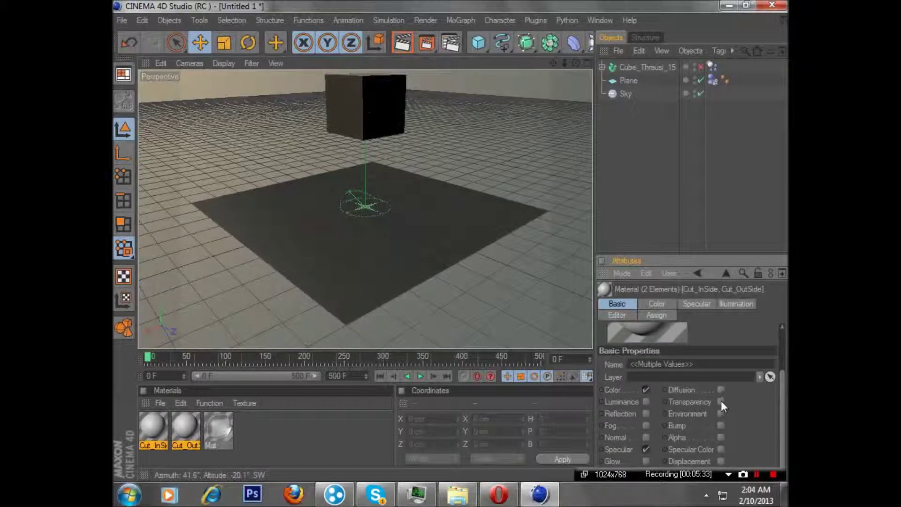
click(721, 402)
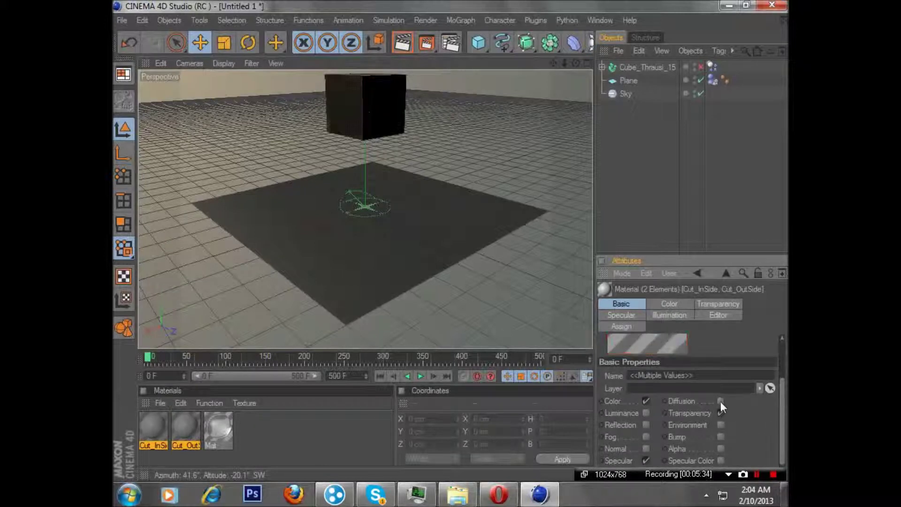
click(647, 425)
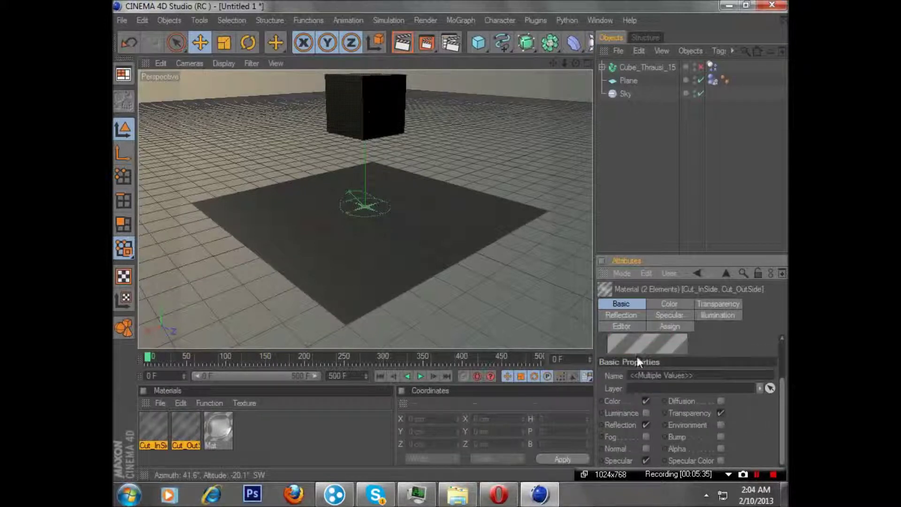
Set the cut materials' Transparency Refraction to 1.2.
click(712, 305)
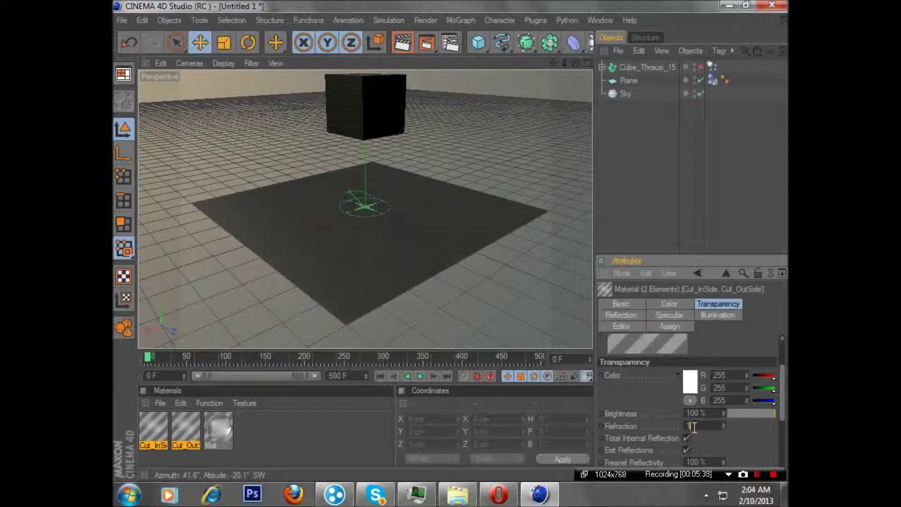
click(693, 427)
text(.2)
key(Return)
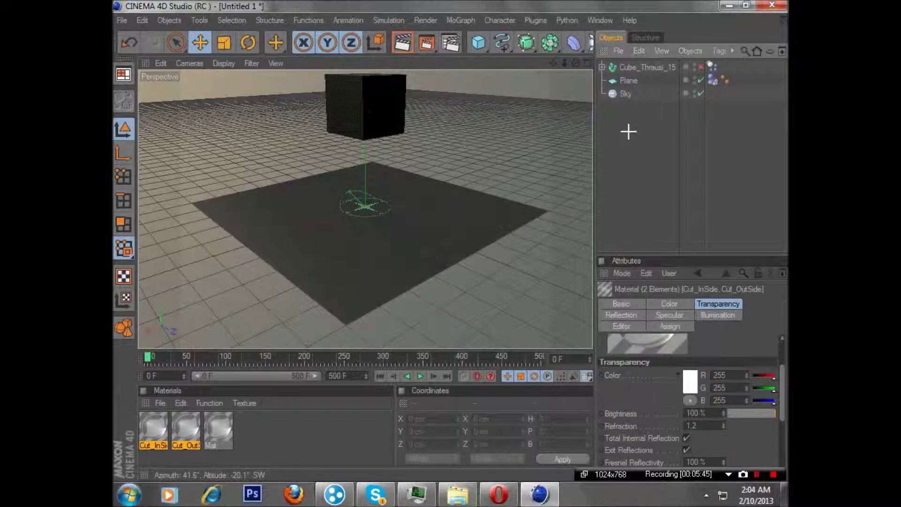
key(ctrl+r)
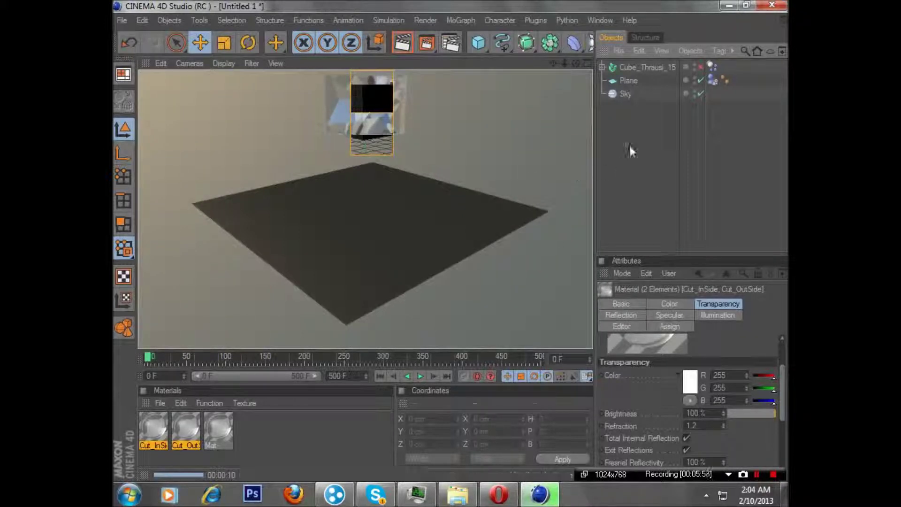
click(562, 220)
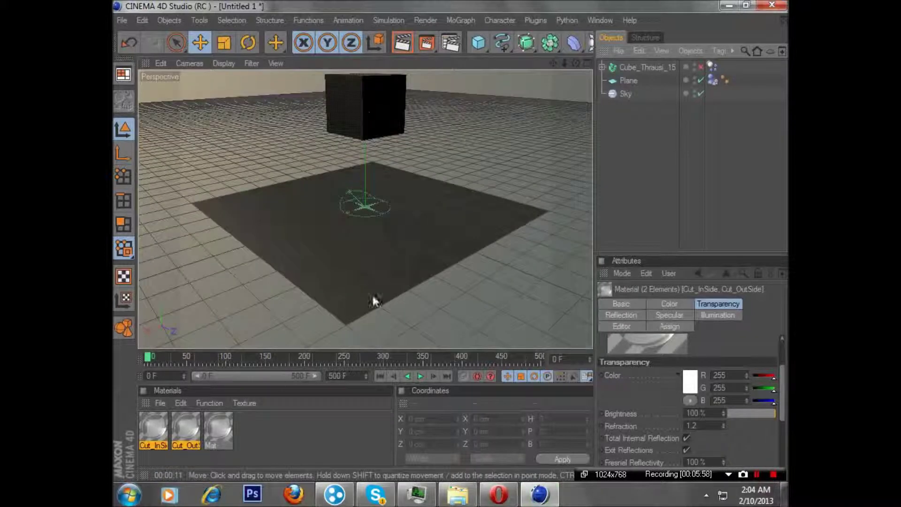
click(417, 375)
click(415, 375)
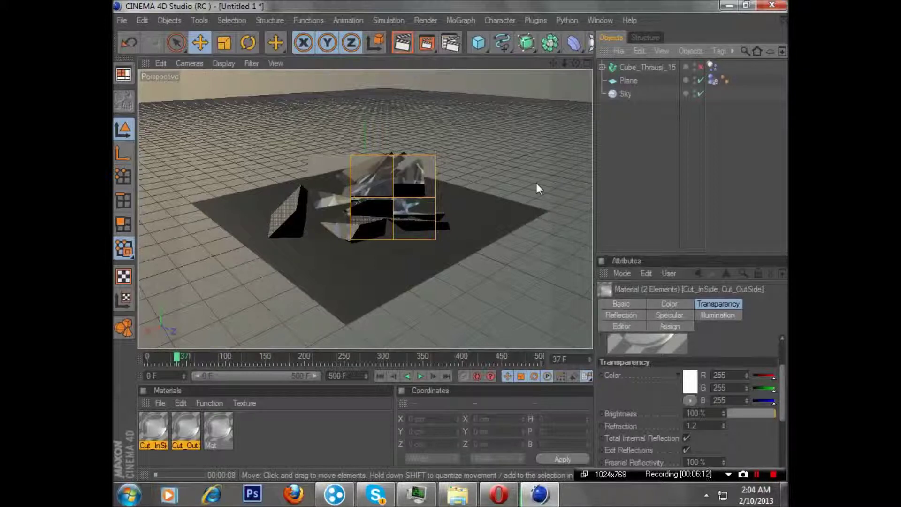
click(419, 377)
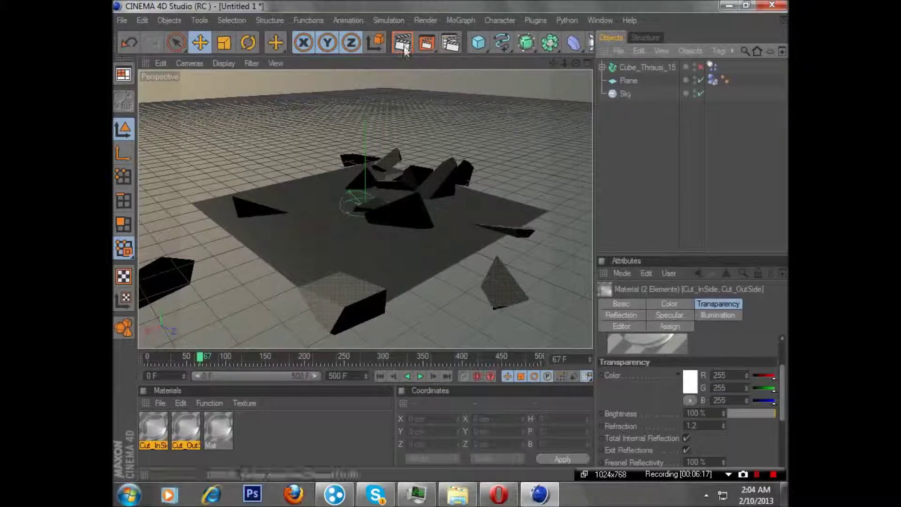
click(431, 216)
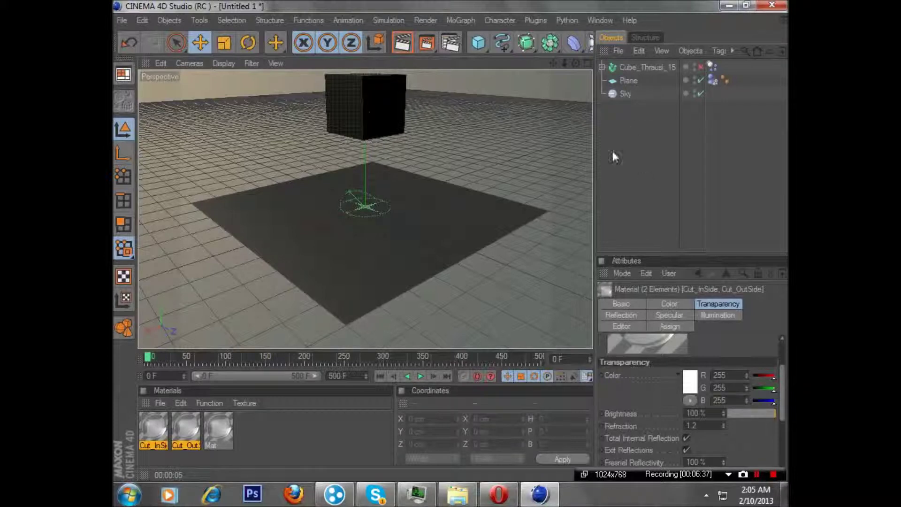
click(270, 435)
click(269, 439)
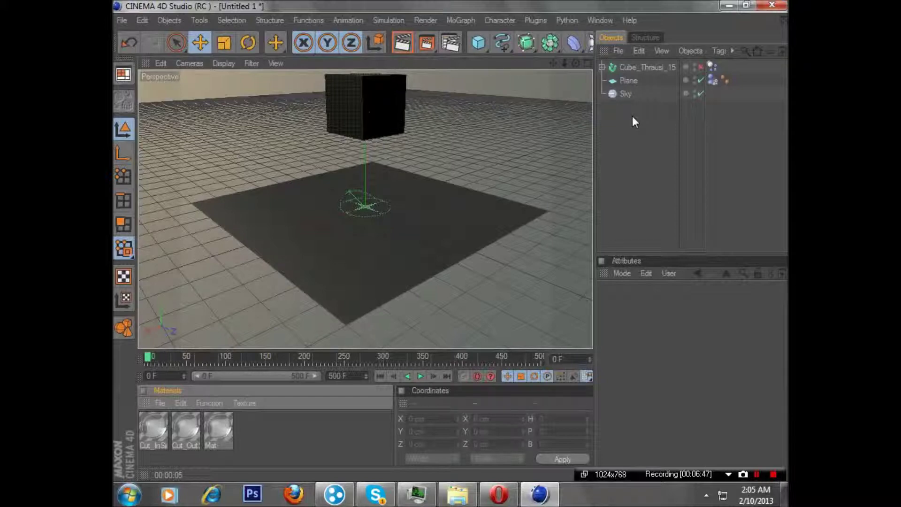
click(504, 498)
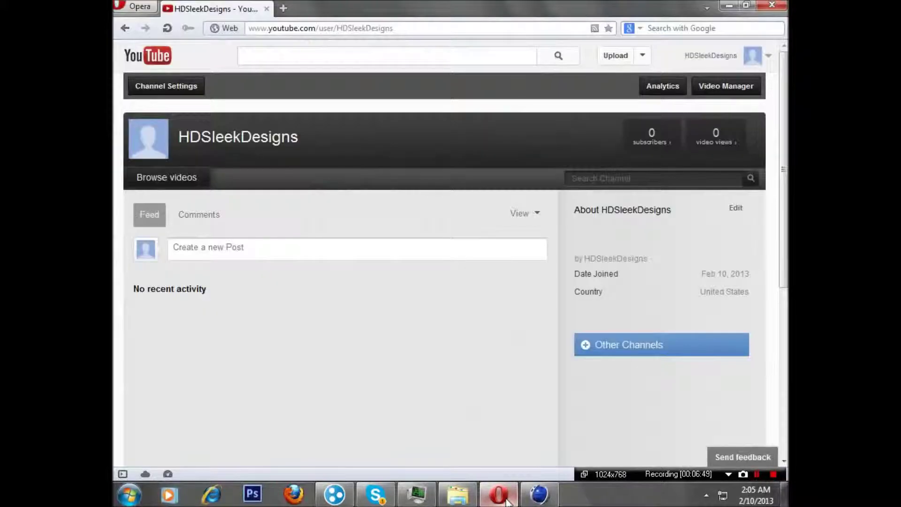
click(499, 494)
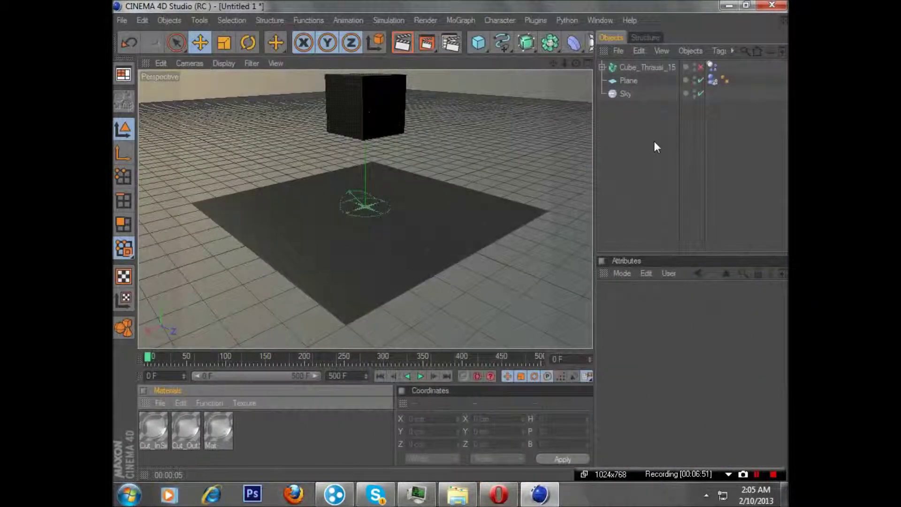